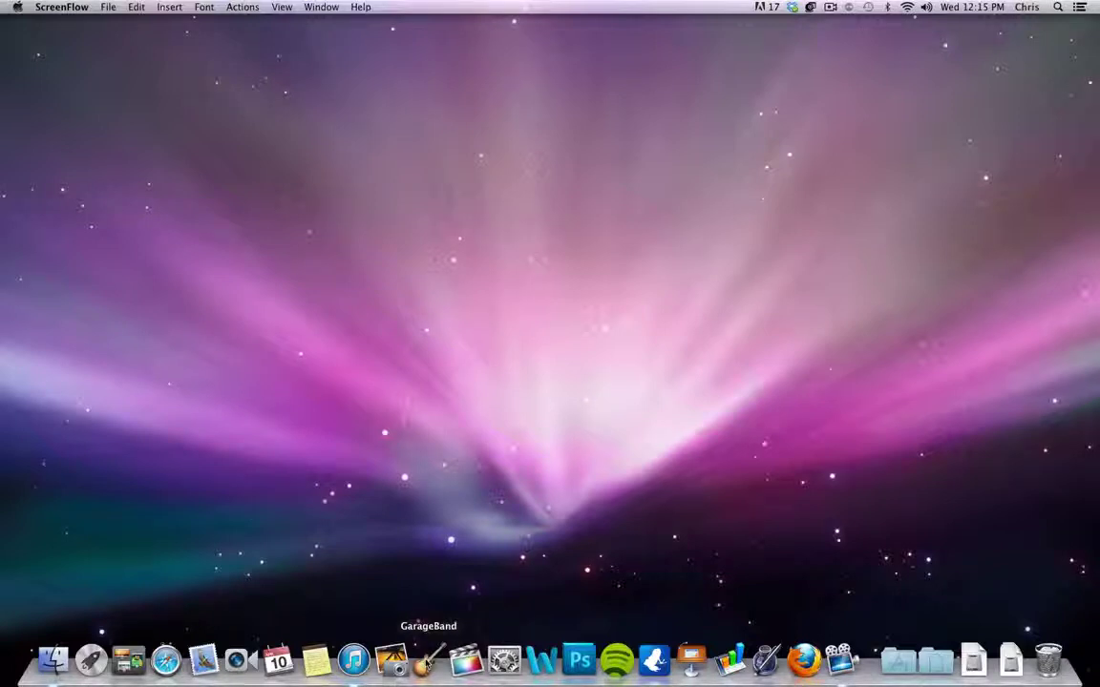
Launch GarageBand and select the Loops template from the iPhone Ringtone templates
{"action": "left_click", "coordinate": [429, 658]}
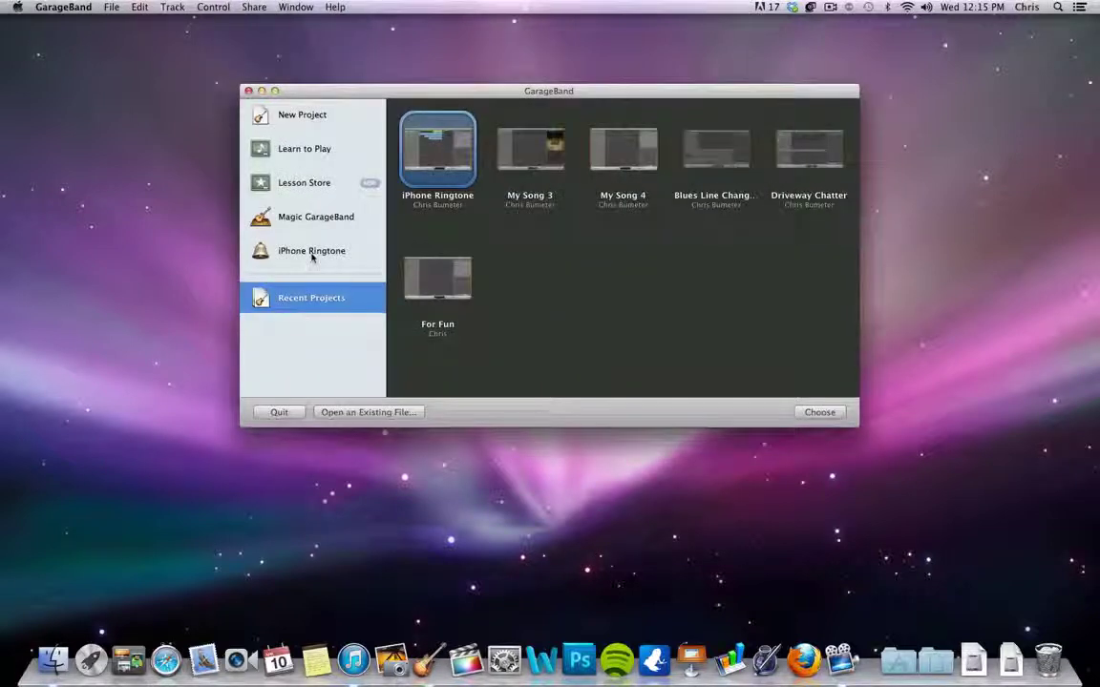
{"action": "left_click", "coordinate": [281, 252]}
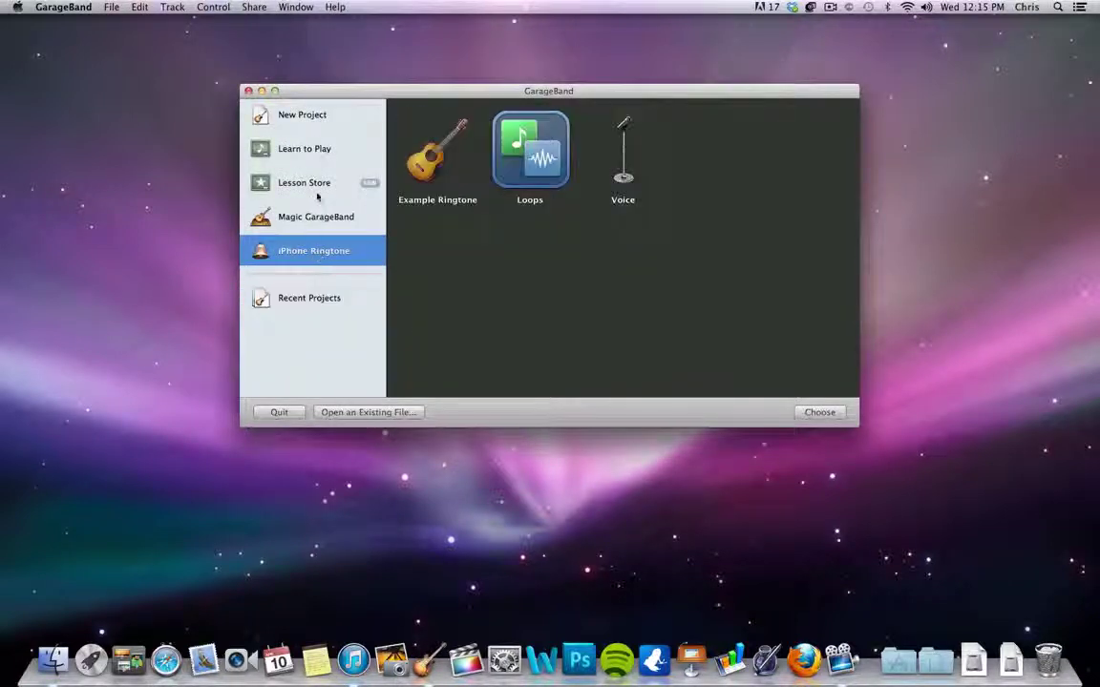
{"action": "left_click", "coordinate": [306, 116]}
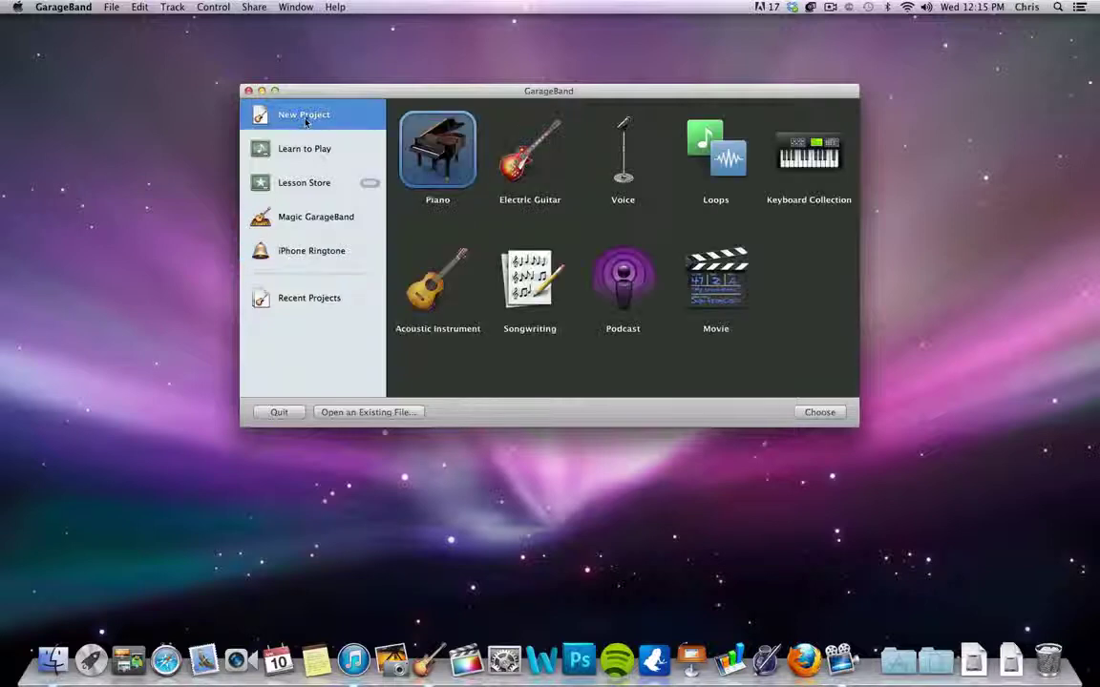
{"action": "left_click", "coordinate": [299, 250]}
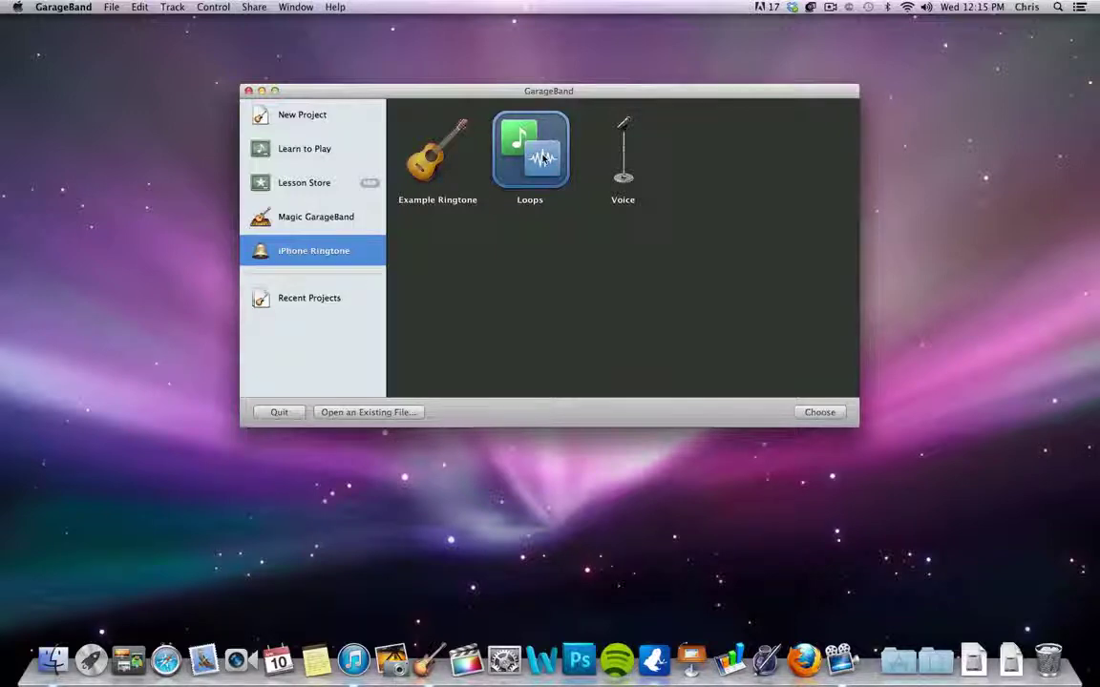
{"action": "left_click", "coordinate": [449, 155]}
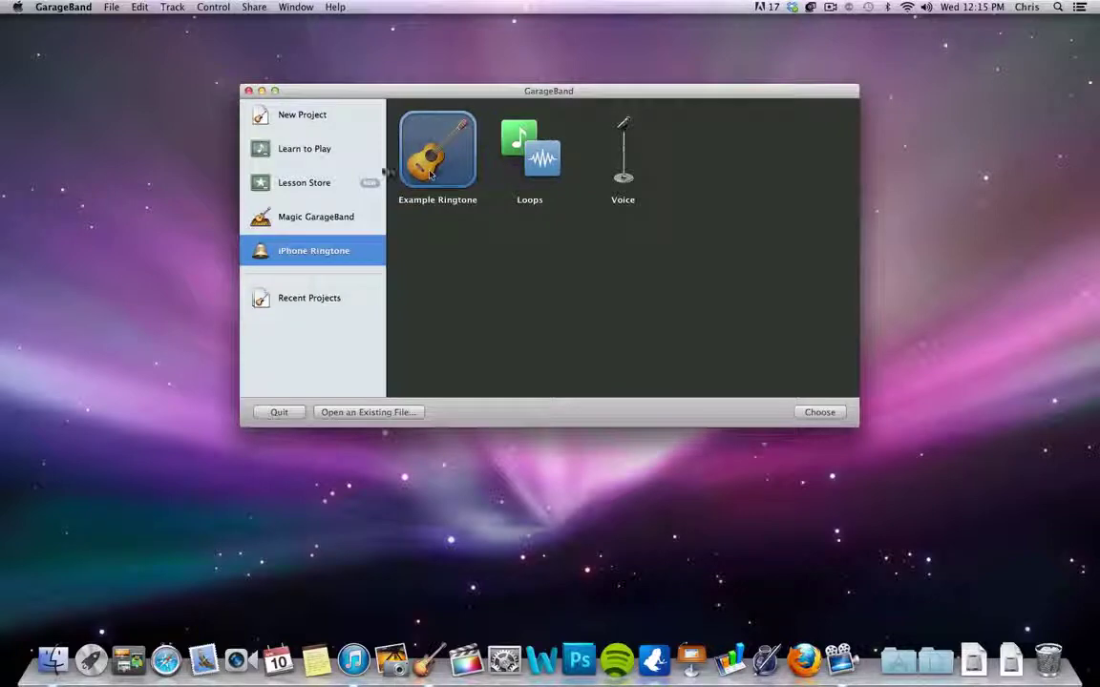
{"action": "left_click", "coordinate": [623, 165]}
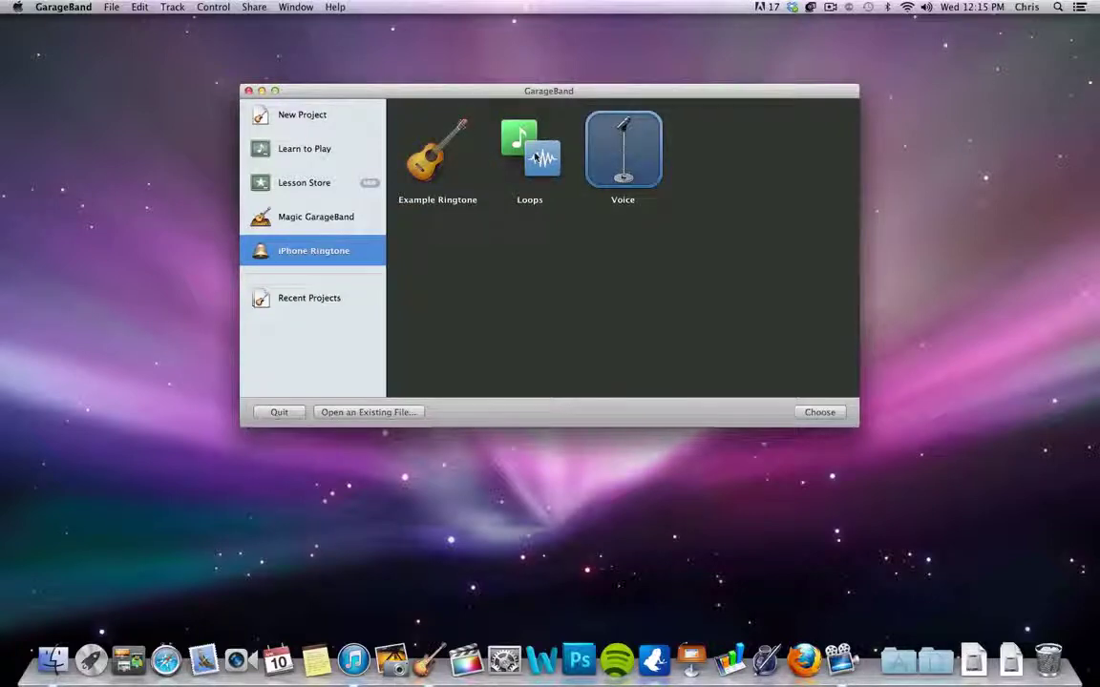
{"action": "left_click", "coordinate": [536, 158]}
{"action": "left_click", "coordinate": [444, 160]}
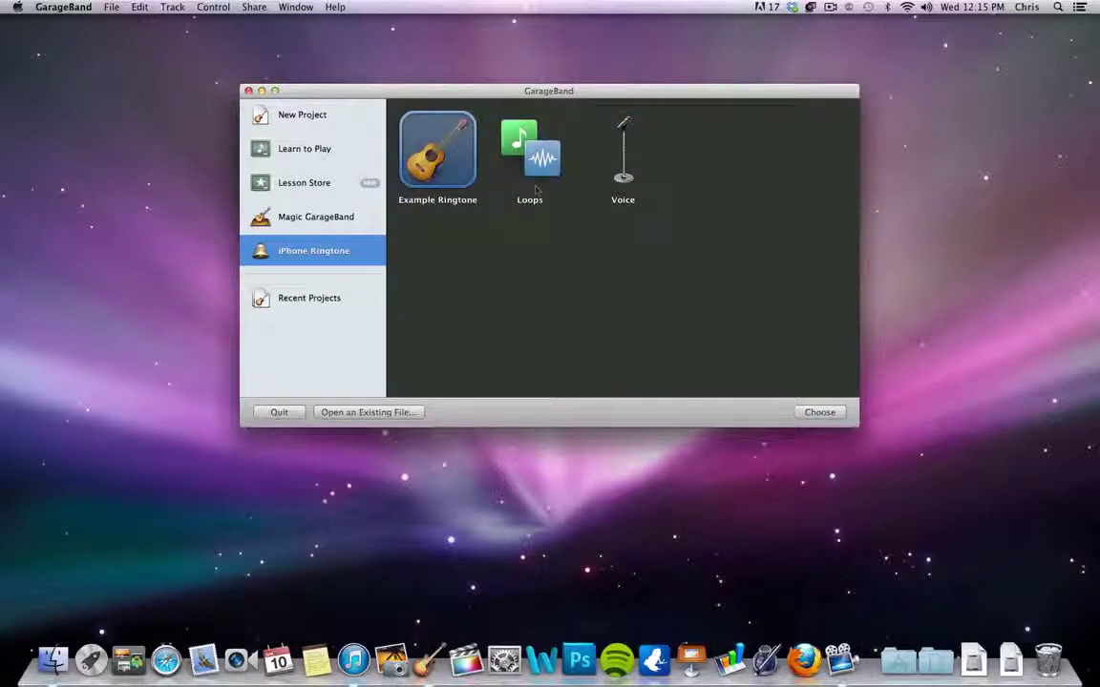
{"action": "left_click", "coordinate": [530, 153]}
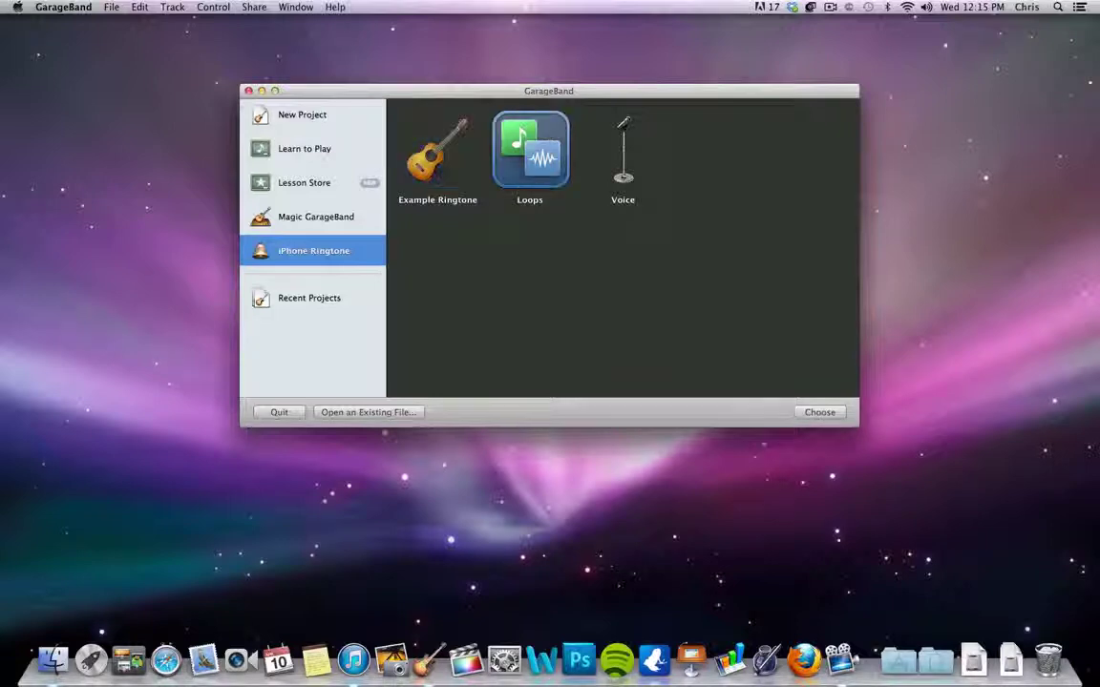
Name the new project 'Ringtone', save it to the Desktop, and create it
{"action": "left_click", "coordinate": [822, 412]}
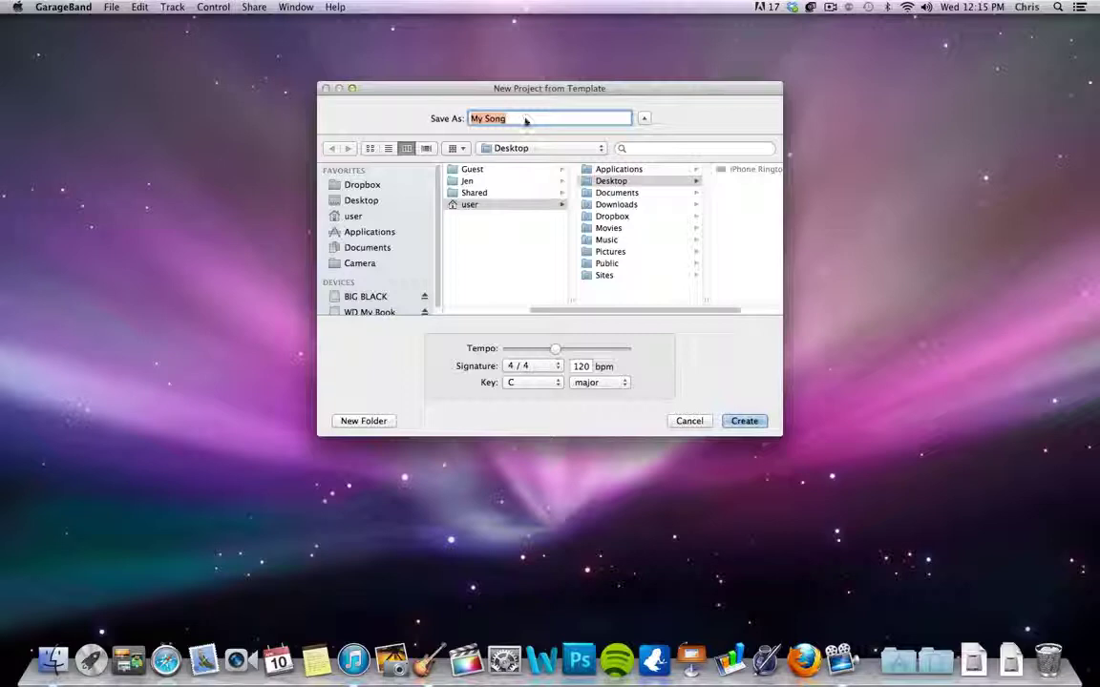
{"action": "type", "text": "Ringtone"}
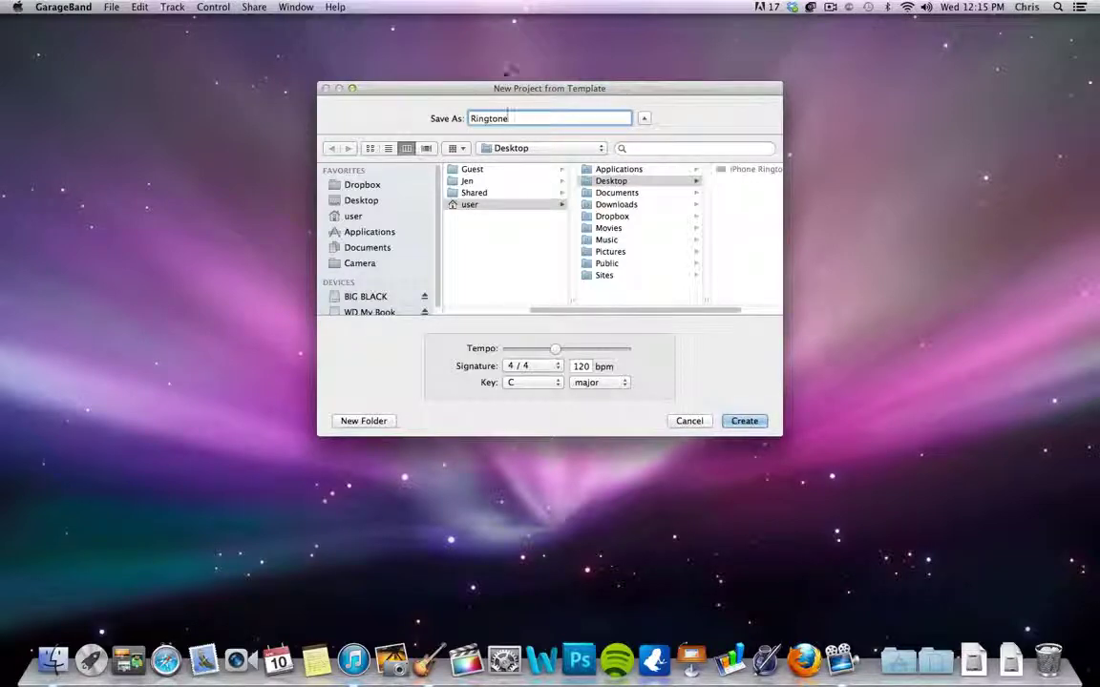
{"action": "left_click_drag", "start_coordinate": [361, 201], "coordinate": [372, 199]}
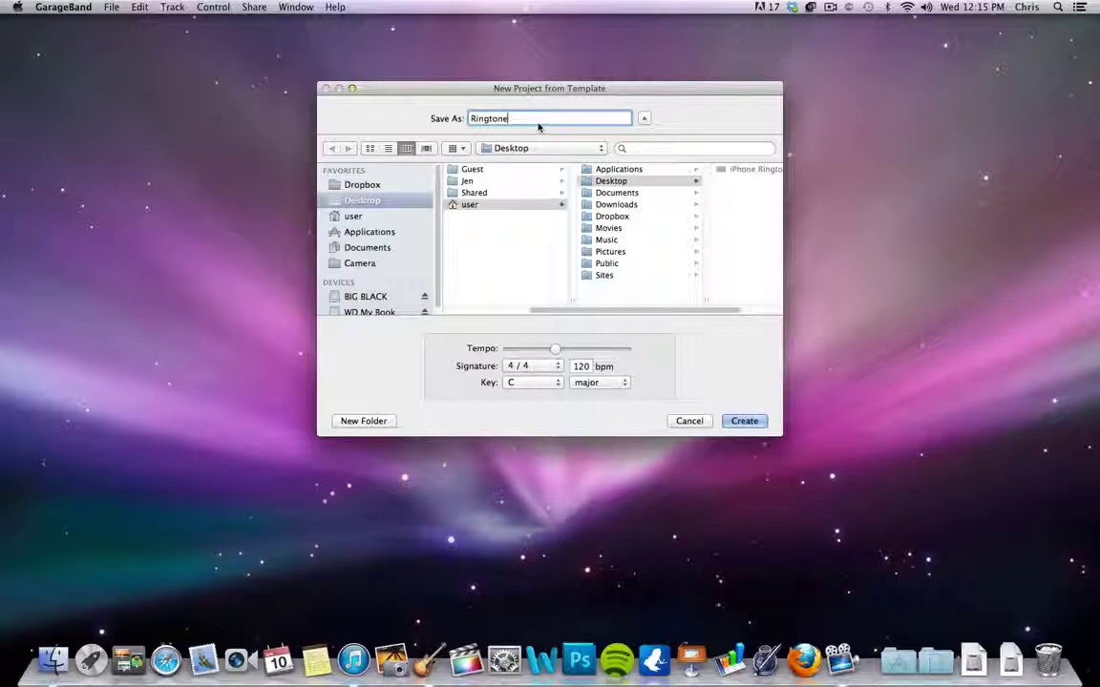
{"action": "left_click", "coordinate": [745, 422]}
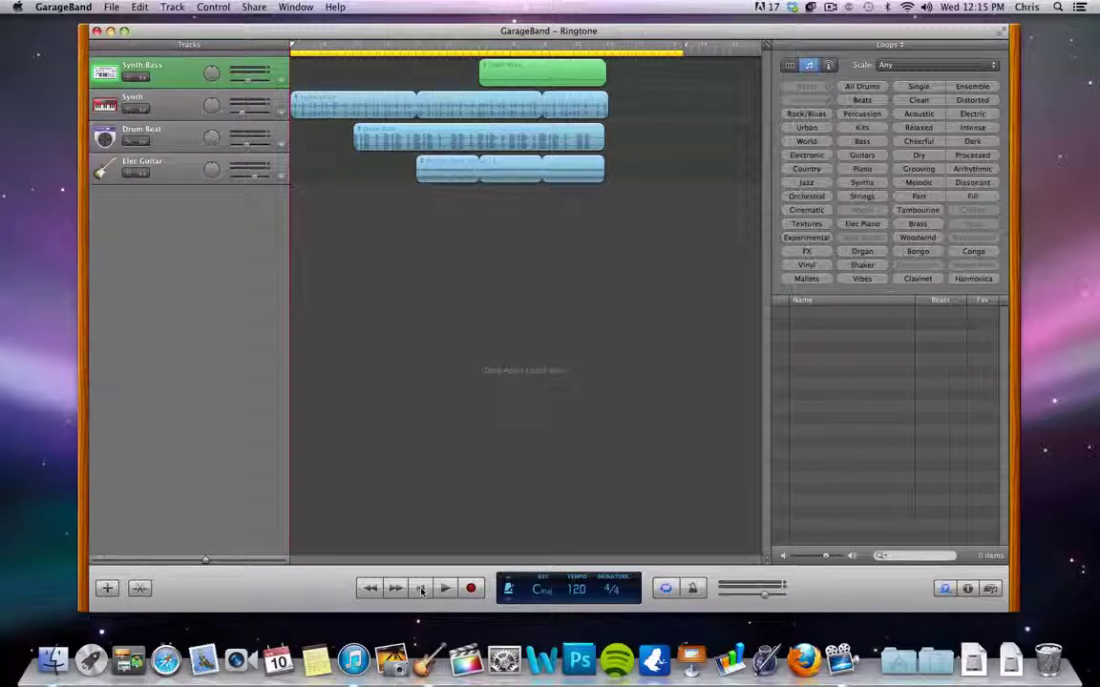
Play the example loops on the four tracks, then stop and rewind to the beginning
{"action": "key", "text": "XF86AudioRaiseVolume"}
{"action": "key", "text": "space"}
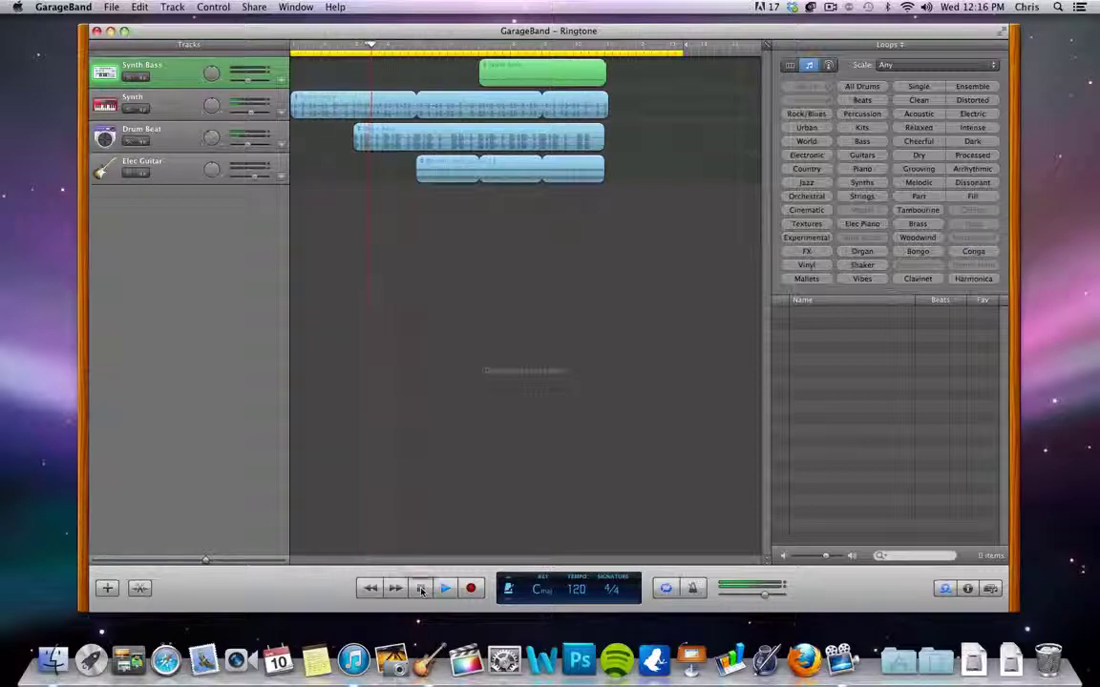
{"action": "key", "text": "XF86AudioLowerVolume"}
{"action": "left_click", "coordinate": [421, 590]}
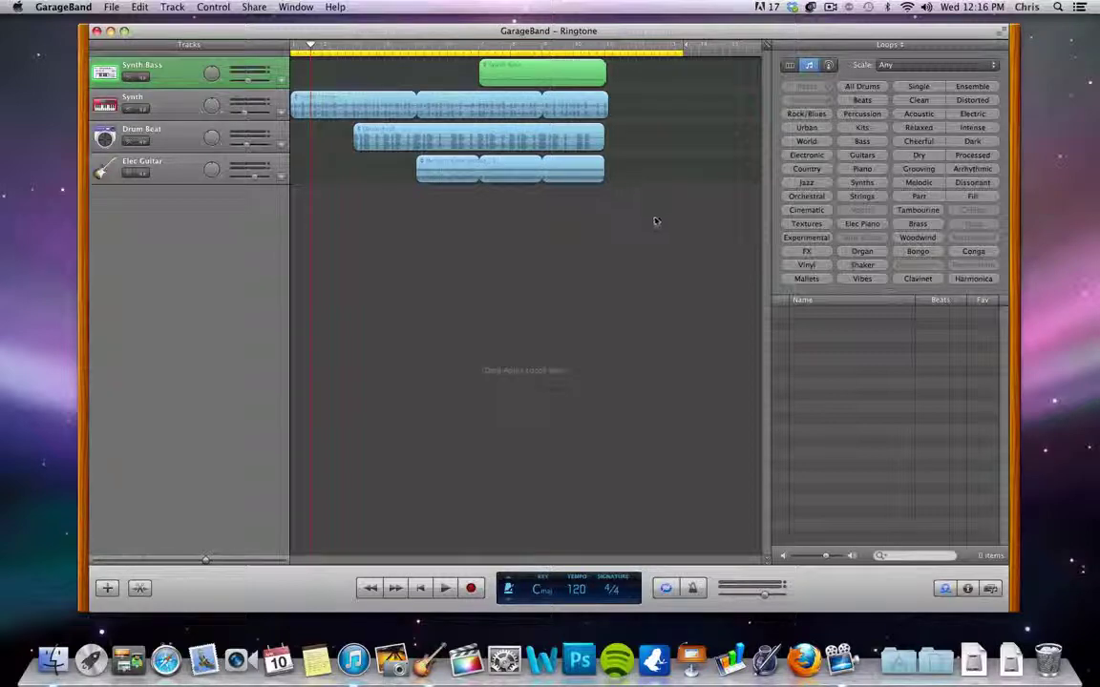
Delete the four selected loop regions, then remove the Synth Bass, Synth, Drum Beat and Elec Guitar tracks
{"action": "left_click_drag", "start_coordinate": [583, 201], "coordinate": [297, 64]}
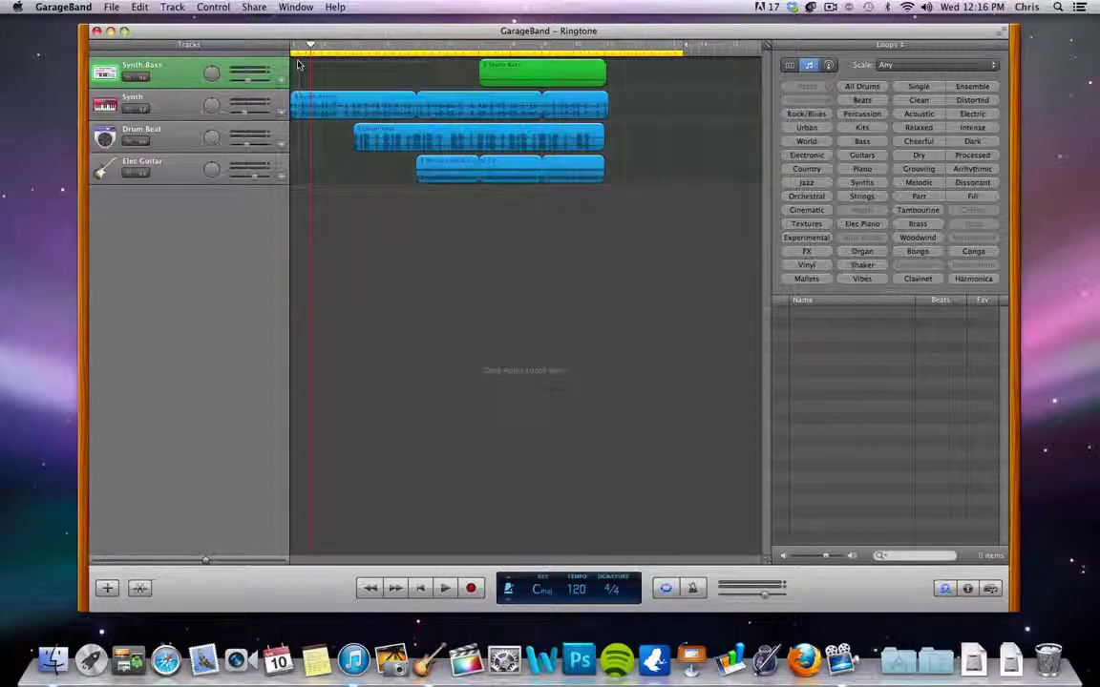
{"action": "key", "text": "Delete"}
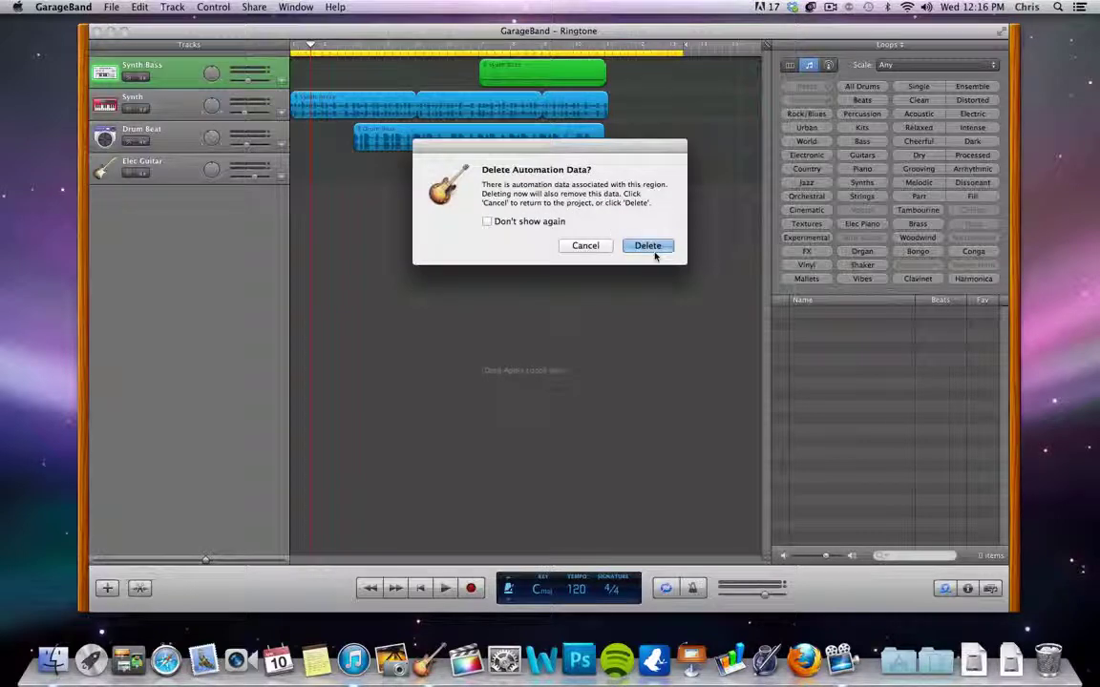
{"action": "left_click", "coordinate": [655, 256]}
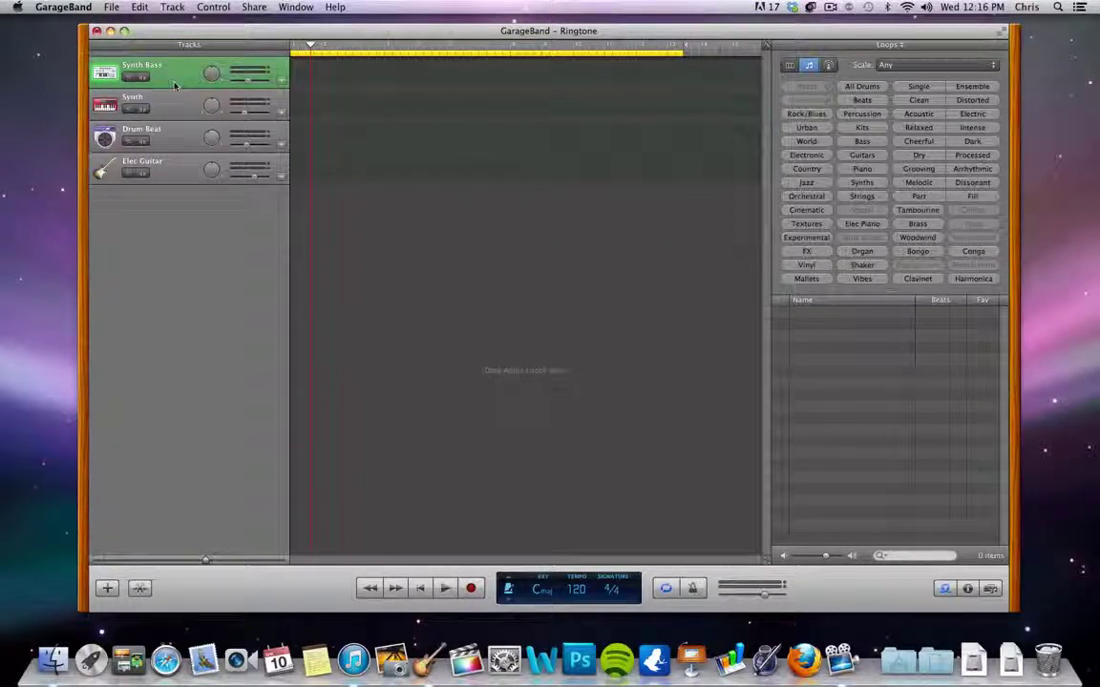
{"action": "key", "text": "super+BackSpace"}
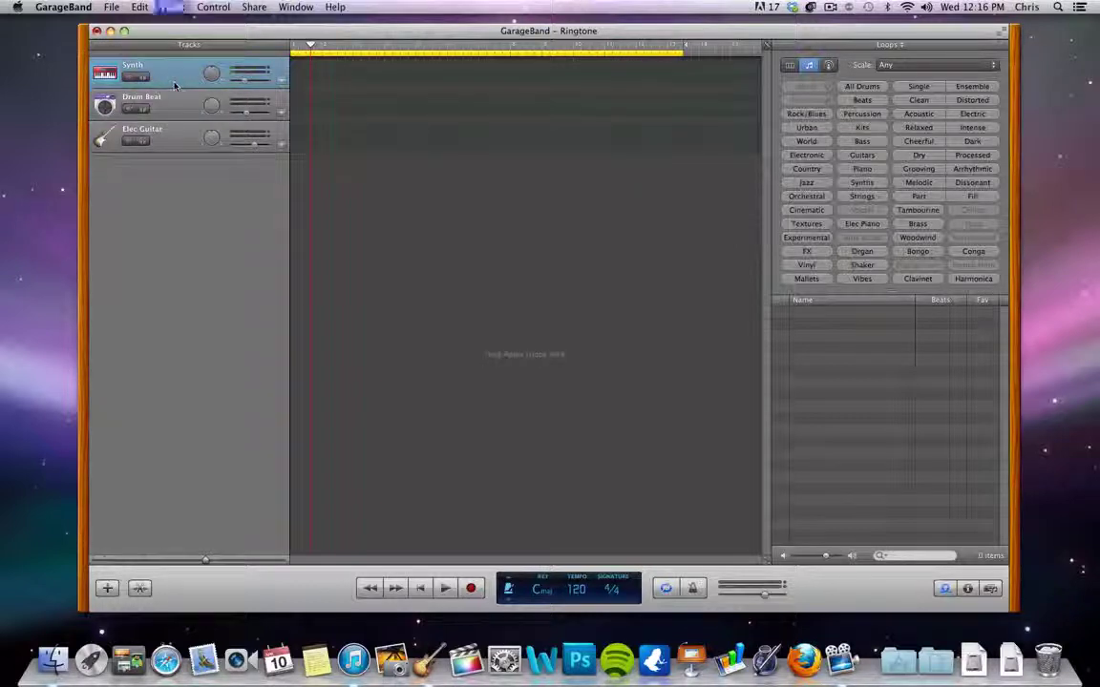
{"action": "key", "text": "super+BackSpace"}
{"action": "key", "text": "super+BackSpace"}
{"action": "key", "text": "super+BackSpace"}
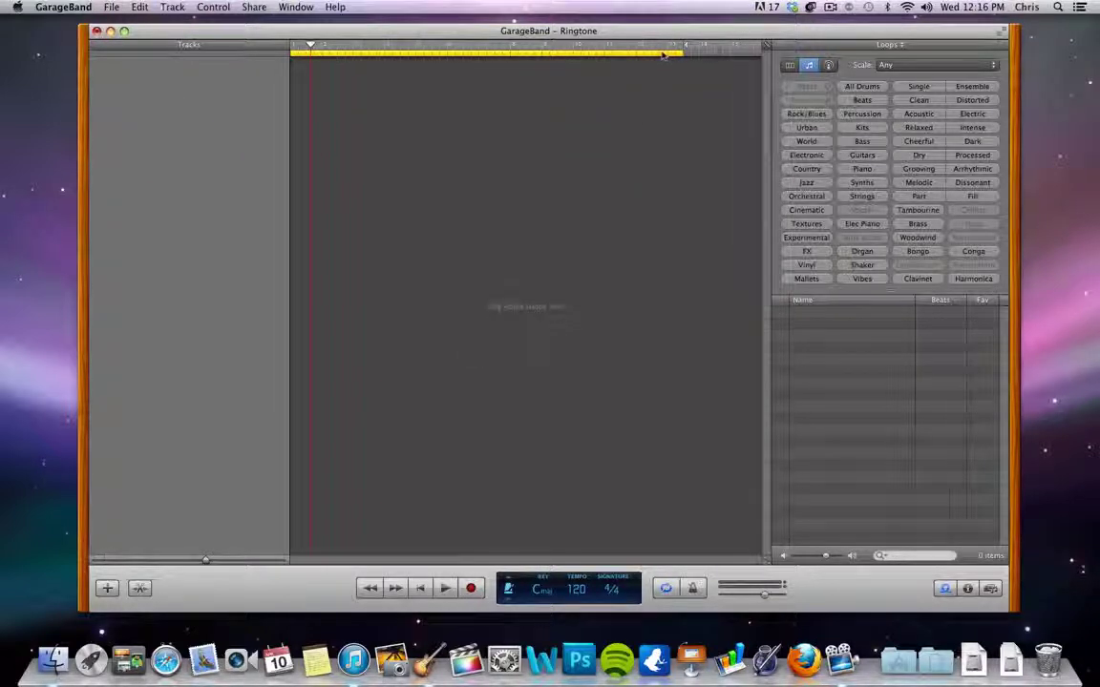
Redraw the cycle region to the ruler's end, switch the display to time, and rewind to 00.000
{"action": "left_click_drag", "start_coordinate": [683, 58], "coordinate": [287, 53]}
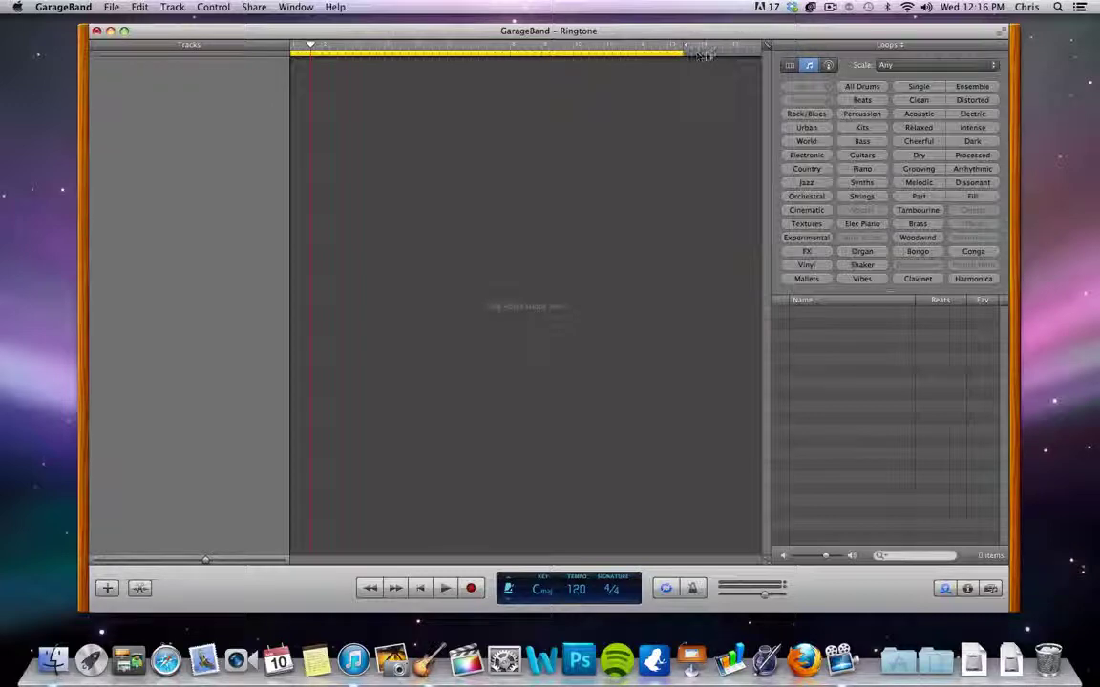
{"action": "left_click_drag", "start_coordinate": [688, 52], "coordinate": [212, 49]}
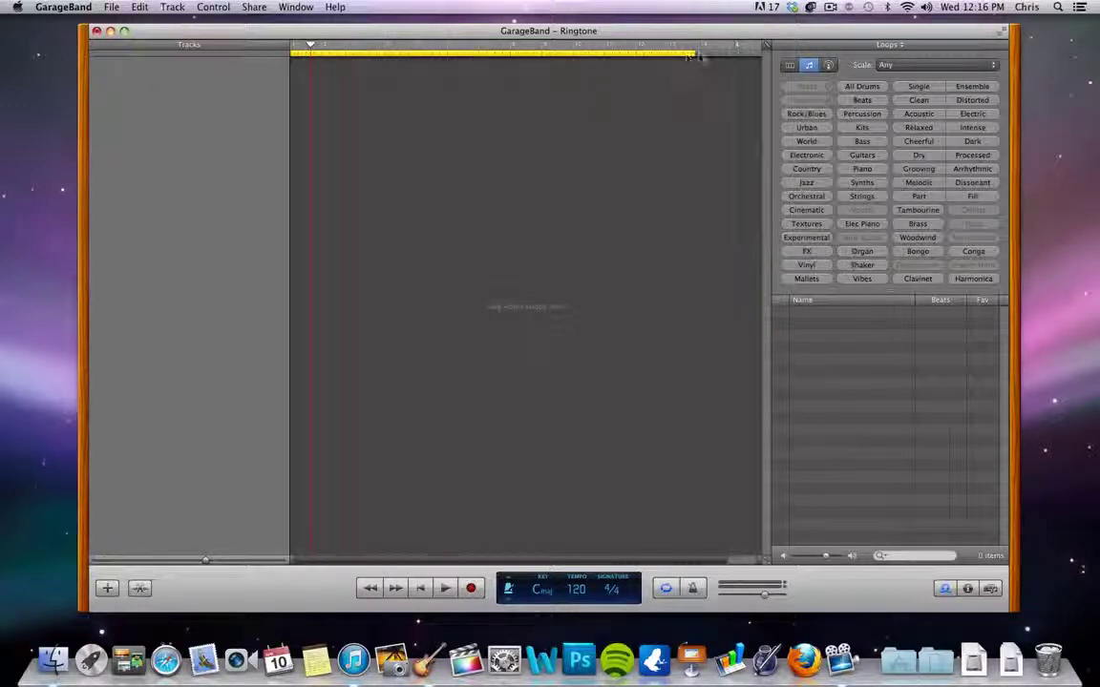
{"action": "mouse_move", "coordinate": [695, 55]}
{"action": "left_mouse_down"}
{"action": "mouse_move", "coordinate": [731, 52]}
{"action": "mouse_move", "coordinate": [703, 53]}
{"action": "left_mouse_up"}
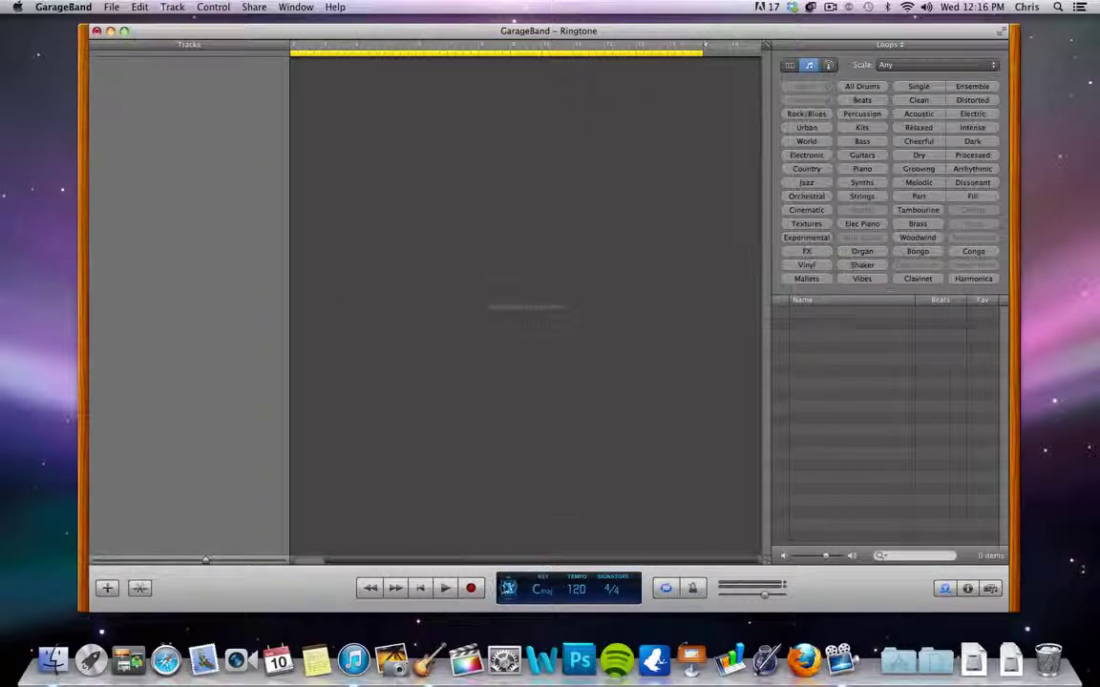
{"action": "left_click", "coordinate": [509, 587]}
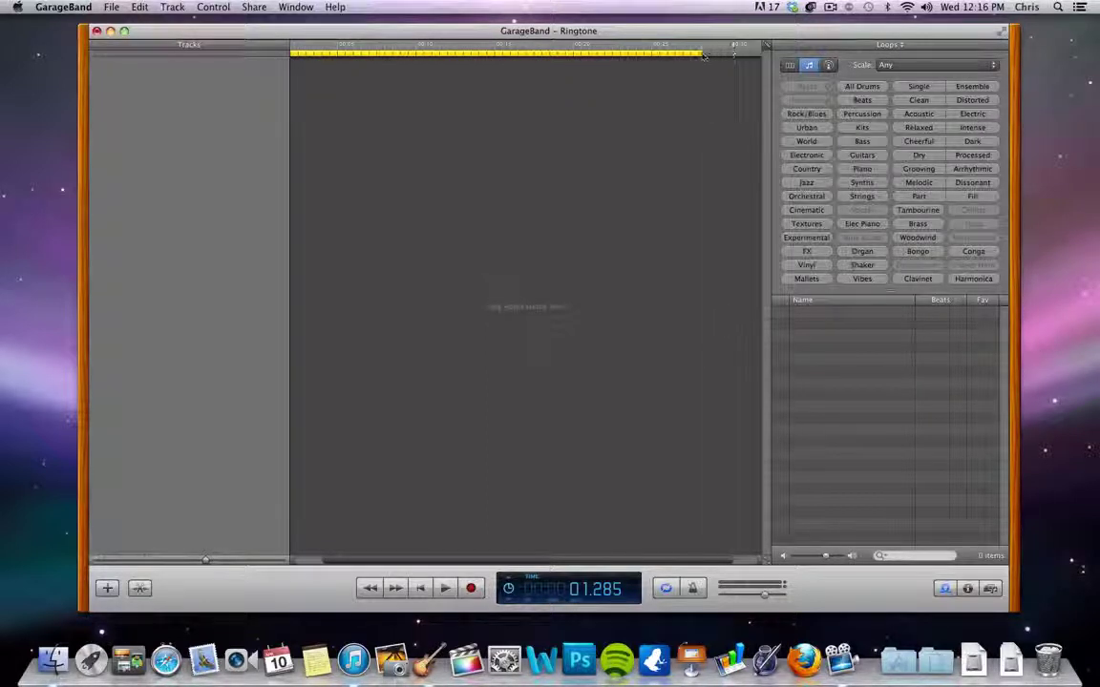
{"action": "left_click_drag", "start_coordinate": [737, 51], "coordinate": [736, 59]}
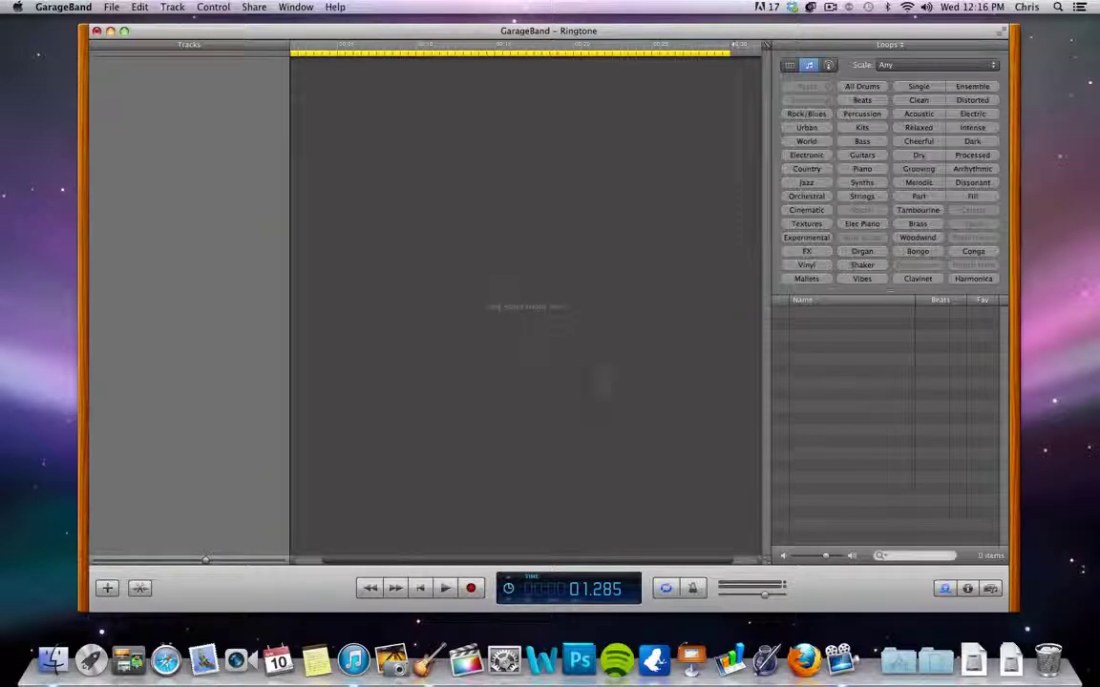
{"action": "scroll", "coordinate": [425, 555], "scroll_direction": "left", "scroll_amount": 5}
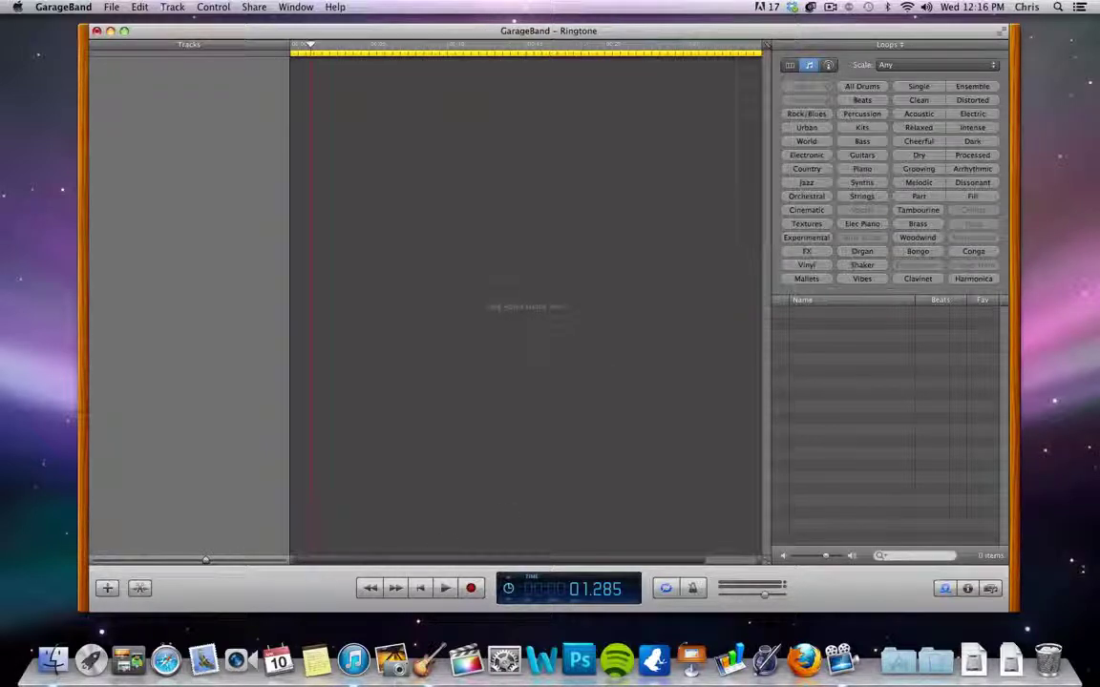
{"action": "left_click_drag", "start_coordinate": [309, 45], "coordinate": [290, 43]}
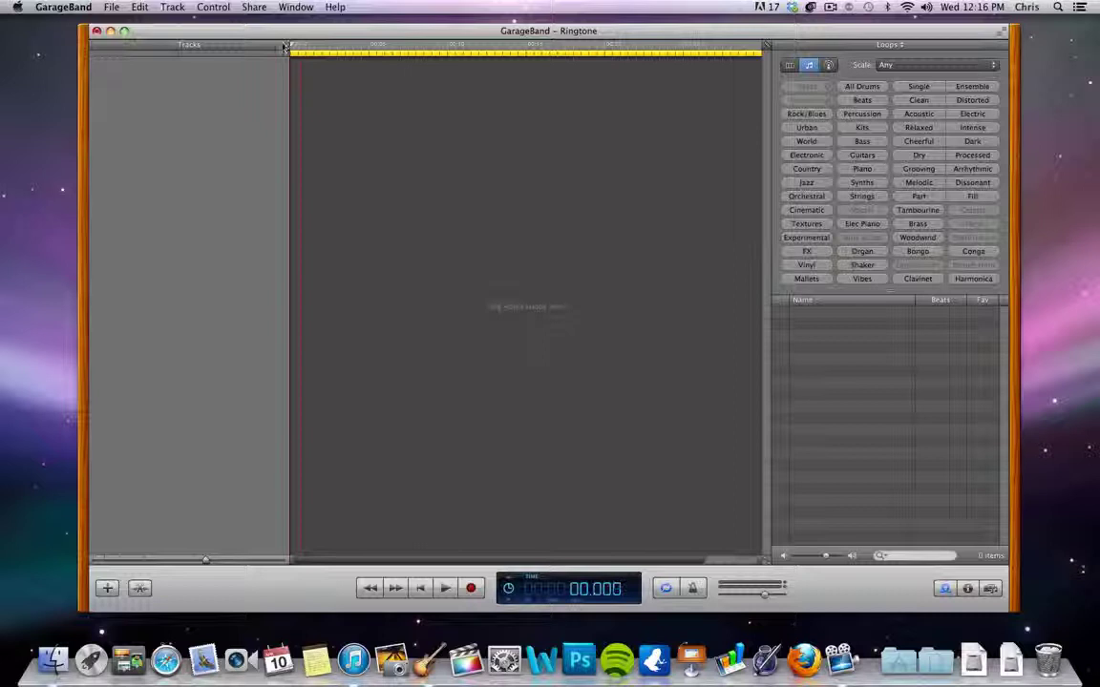
Open the Media Browser's iTunes Music library and select Foo Fighters' 'Learn to Fly'
{"action": "left_click", "coordinate": [213, 7]}
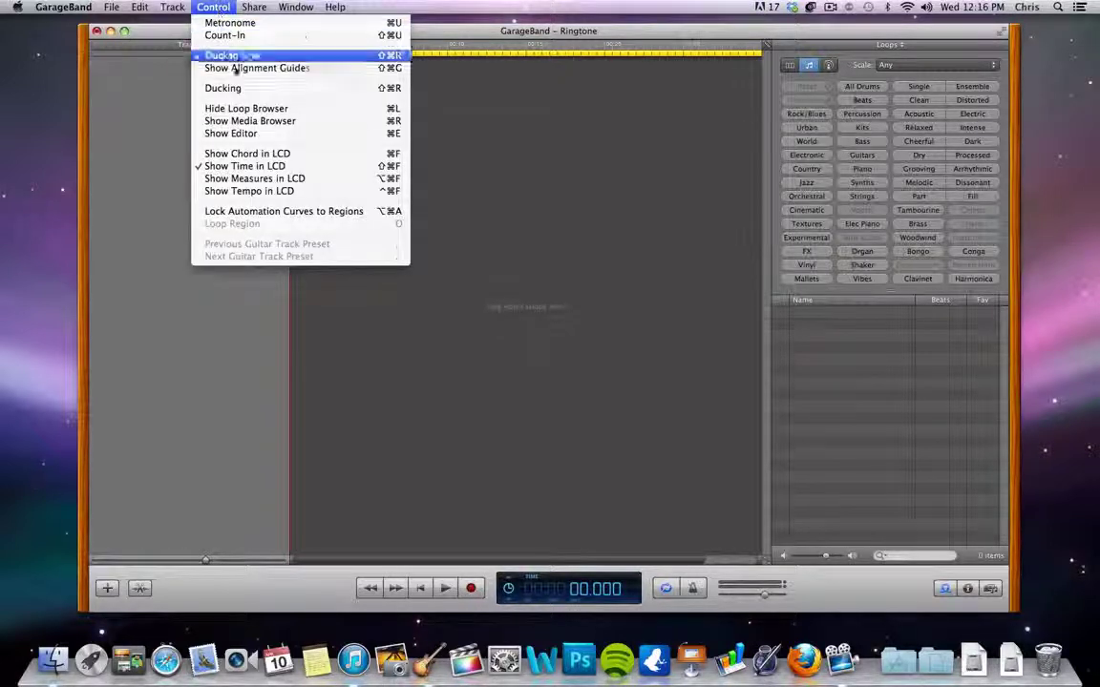
{"action": "left_click", "coordinate": [260, 122]}
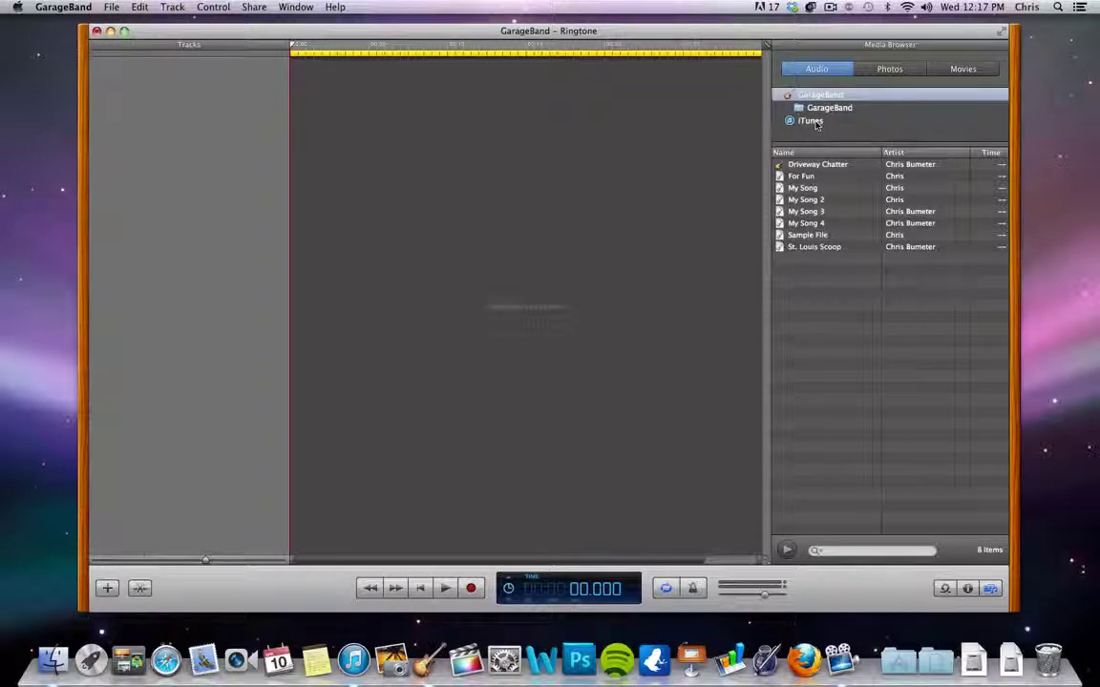
{"action": "left_click", "coordinate": [817, 124]}
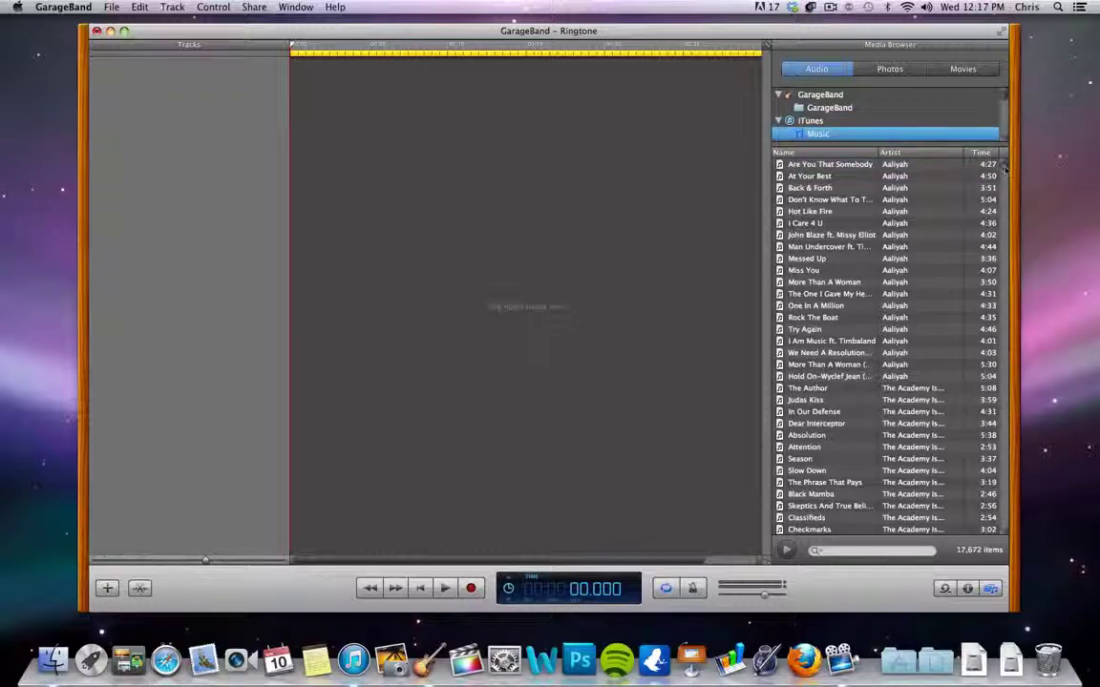
{"action": "scroll", "coordinate": [1003, 182], "scroll_direction": "down", "scroll_amount": 15}
{"action": "scroll", "coordinate": [1003, 181], "scroll_direction": "down", "scroll_amount": 15}
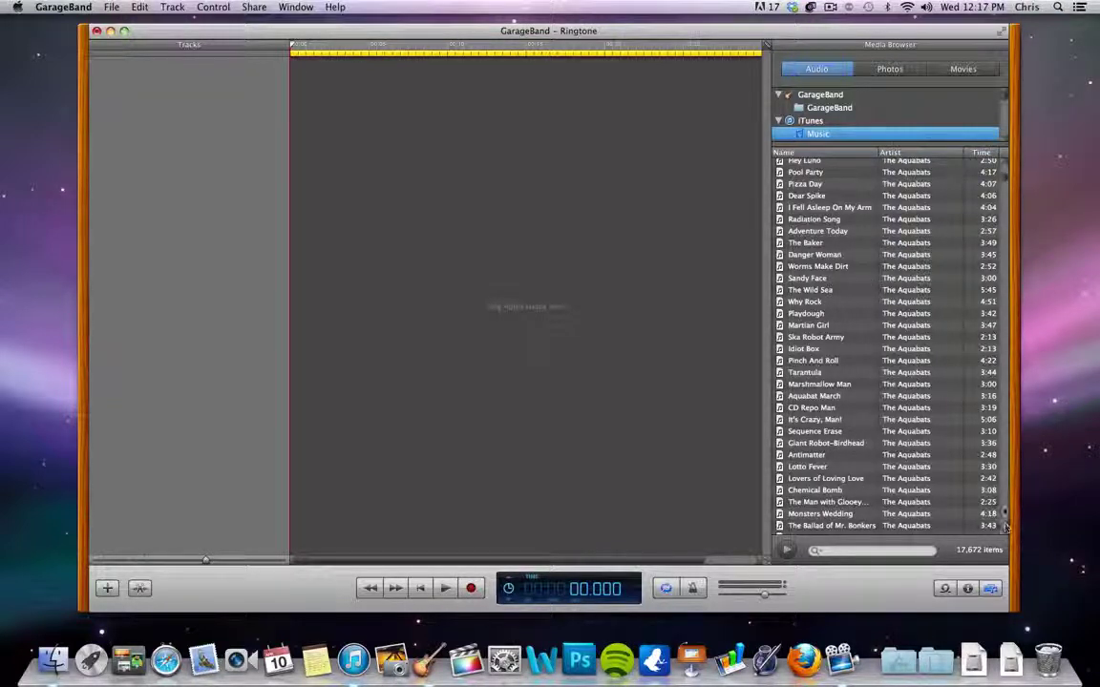
{"action": "scroll", "coordinate": [1005, 458], "scroll_direction": "down", "scroll_amount": 10}
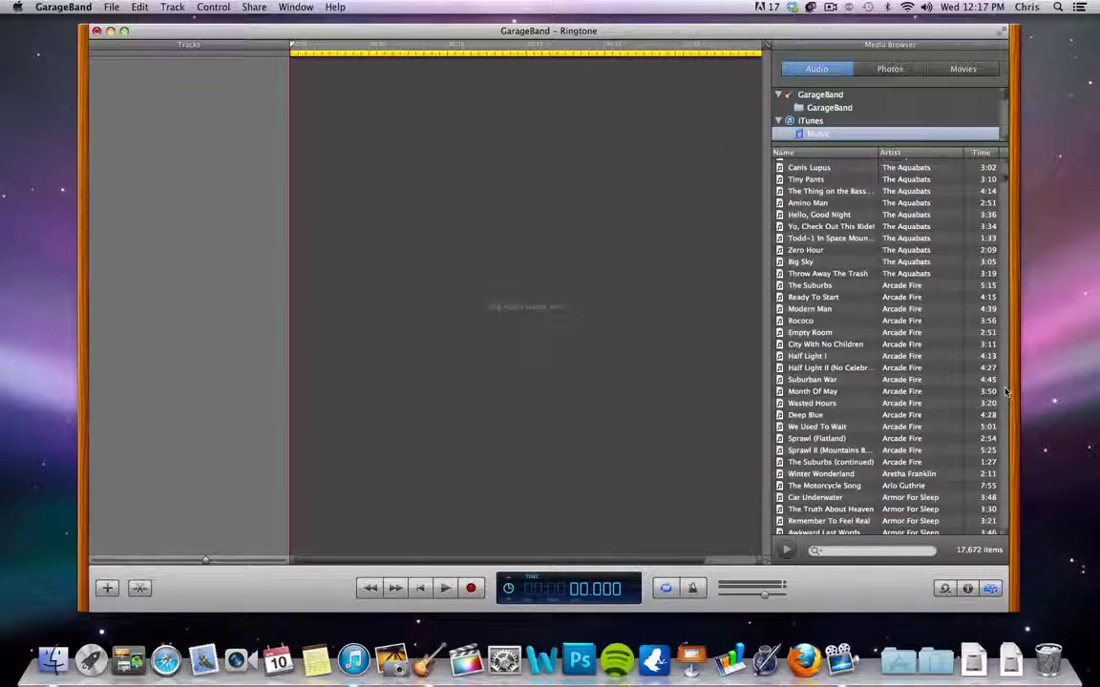
{"action": "scroll", "coordinate": [1005, 391], "scroll_direction": "down", "scroll_amount": 15}
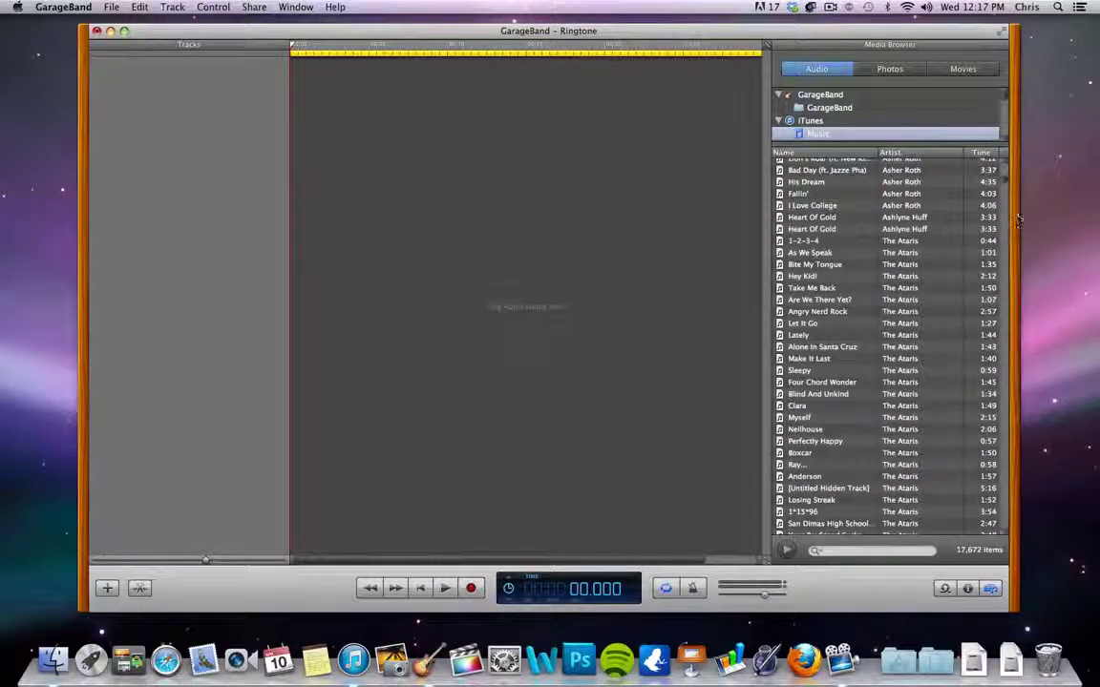
{"action": "left_click_drag", "start_coordinate": [1002, 229], "coordinate": [1002, 281]}
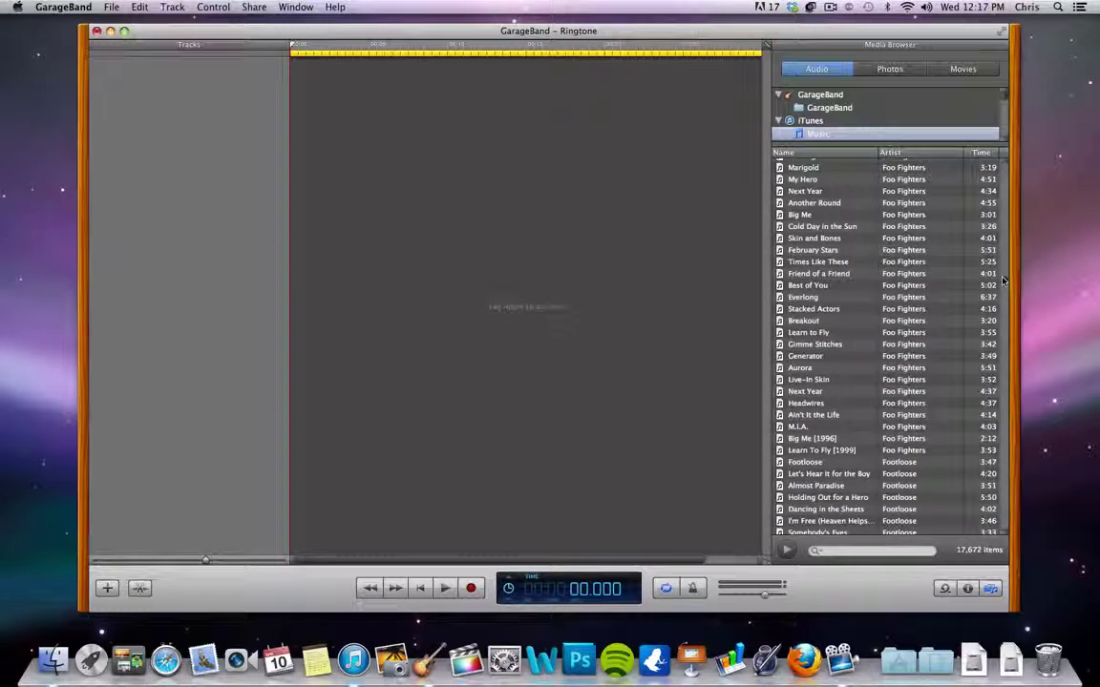
{"action": "left_click", "coordinate": [815, 335]}
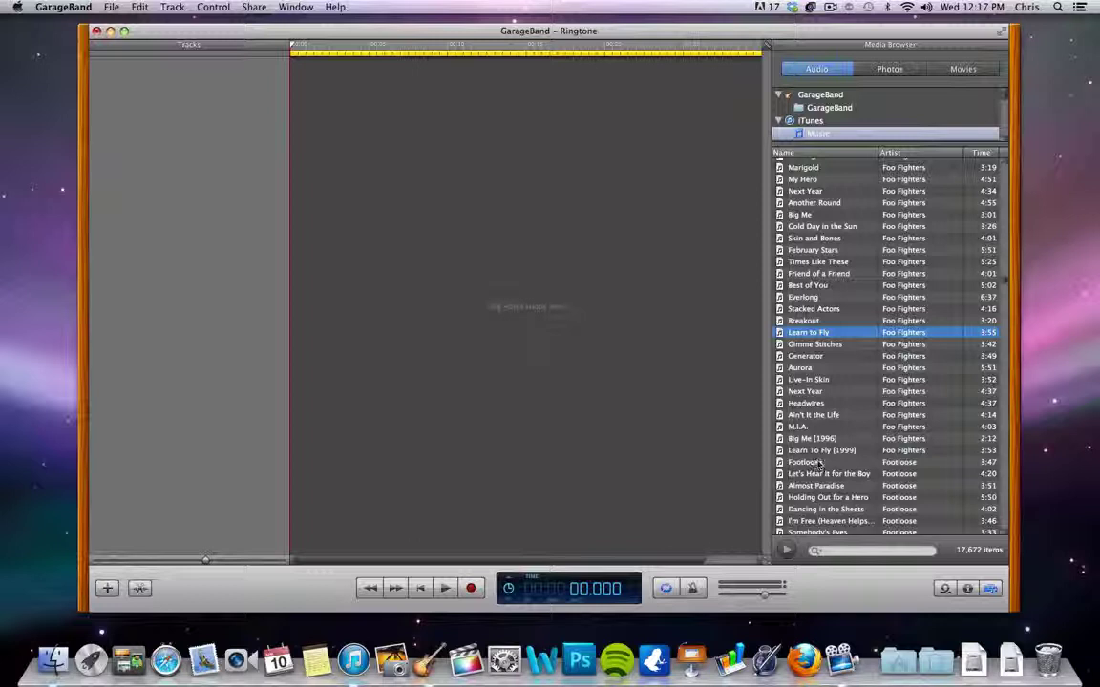
Drag 'Learn to Fly' into the empty timeline as a new track and lower its volume slightly
{"action": "left_click_drag", "start_coordinate": [814, 334], "coordinate": [302, 90]}
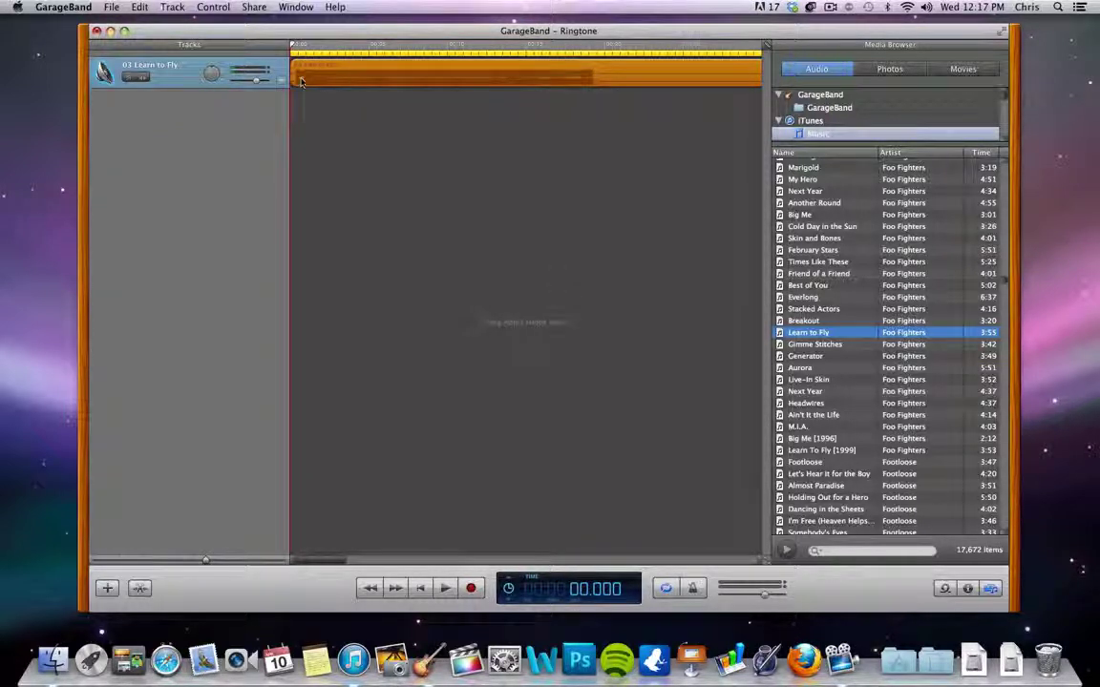
{"action": "left_click_drag", "start_coordinate": [258, 81], "coordinate": [249, 87]}
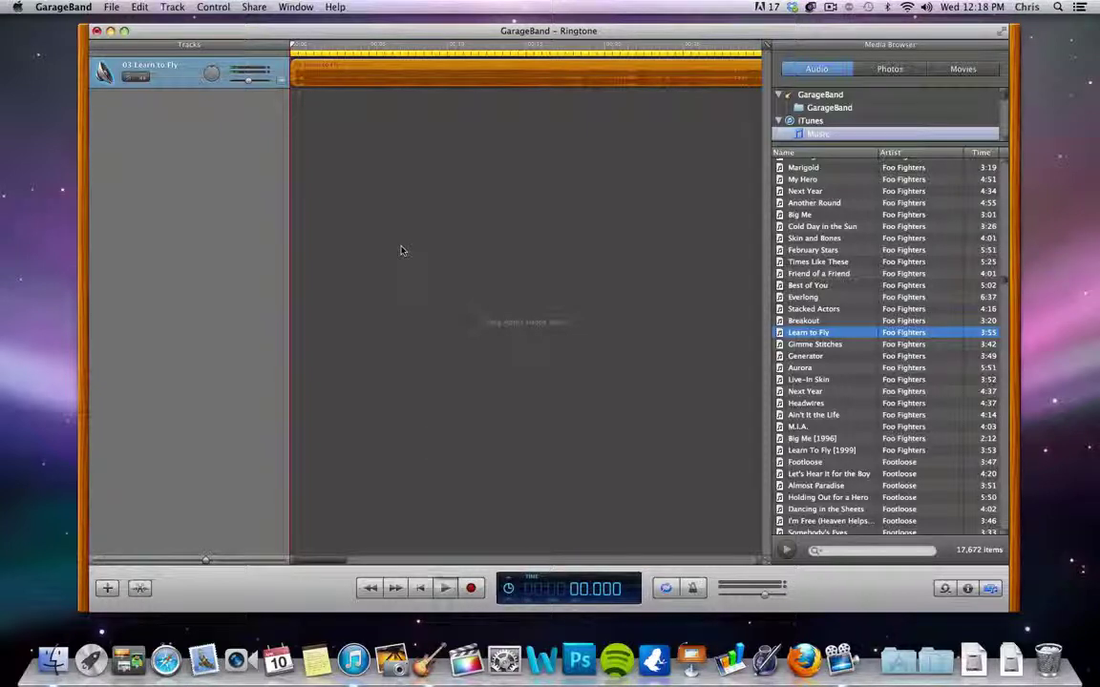
Play the opening of 'Learn to Fly' and stop at about 05.159
{"action": "key", "text": "space"}
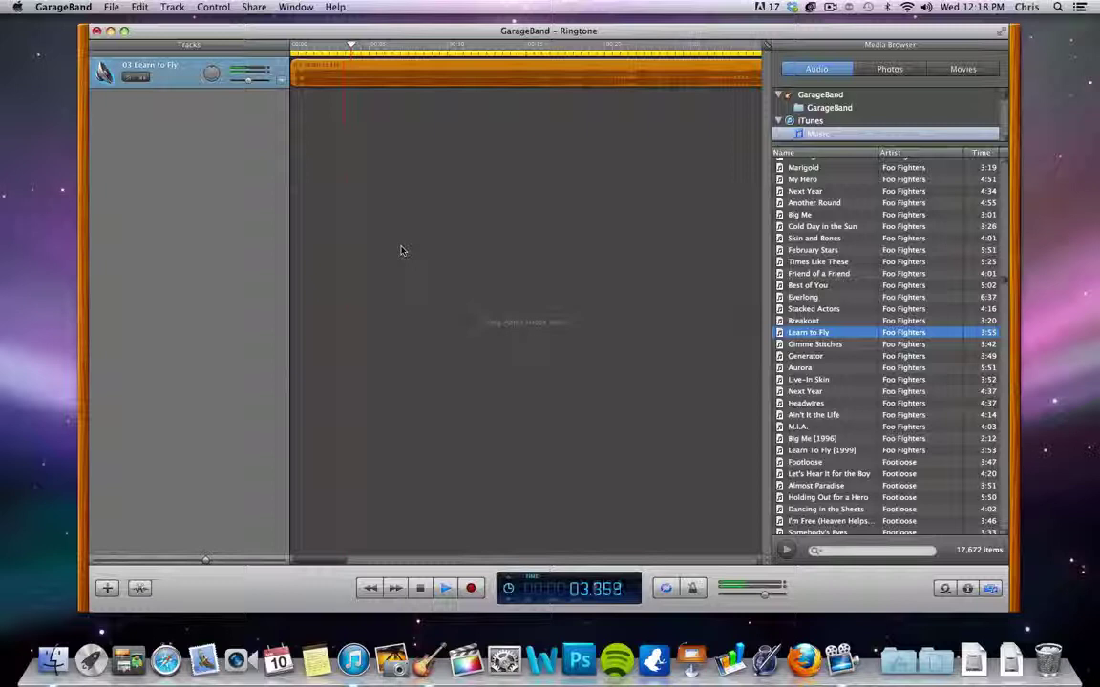
{"action": "key", "text": "space"}
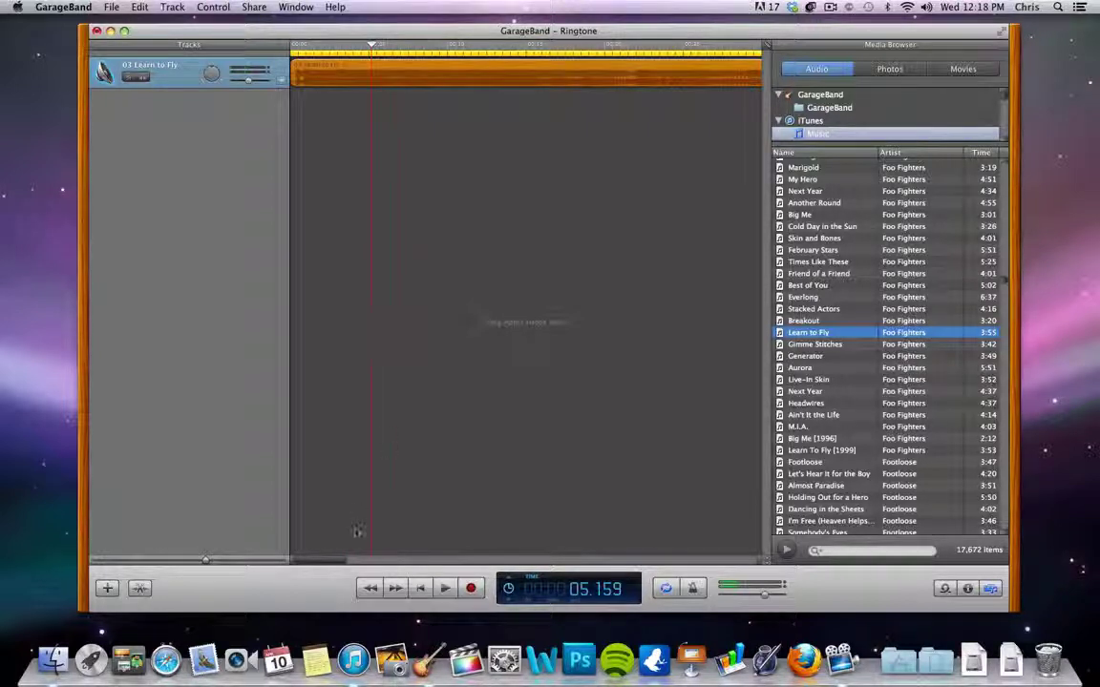
{"action": "left_click_drag", "start_coordinate": [338, 564], "coordinate": [331, 510]}
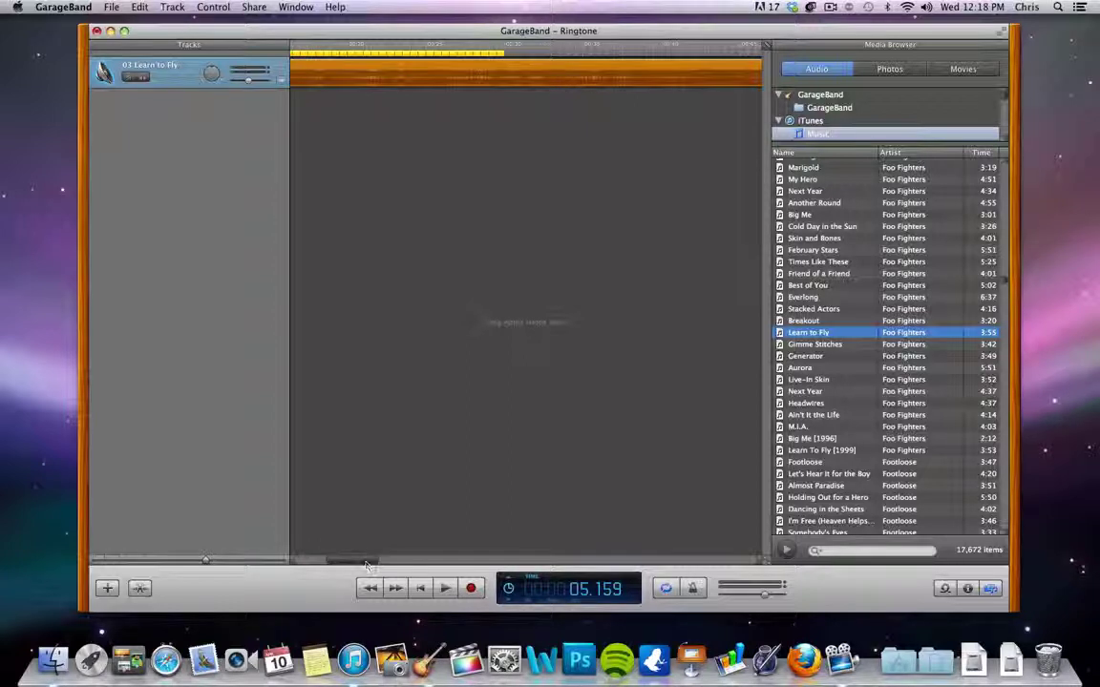
Place the playhead at 30.000, delete the song after it, fit the view, and return to 00.000
{"action": "left_click", "coordinate": [516, 50]}
{"action": "left_click_drag", "start_coordinate": [515, 50], "coordinate": [506, 46]}
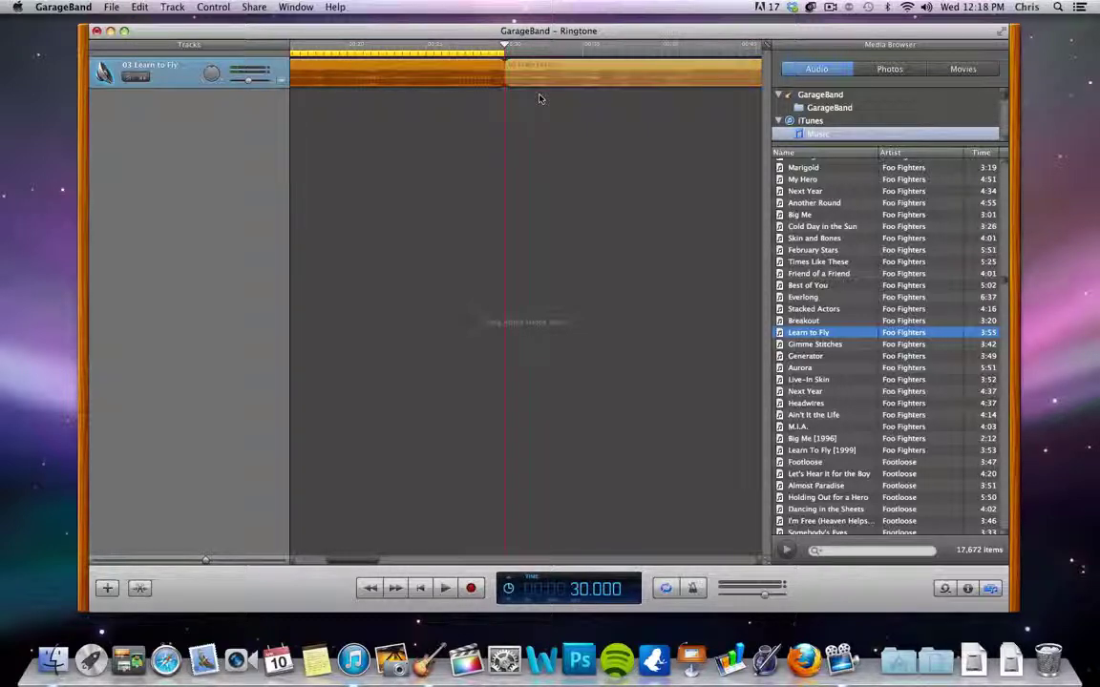
{"action": "left_click", "coordinate": [539, 76]}
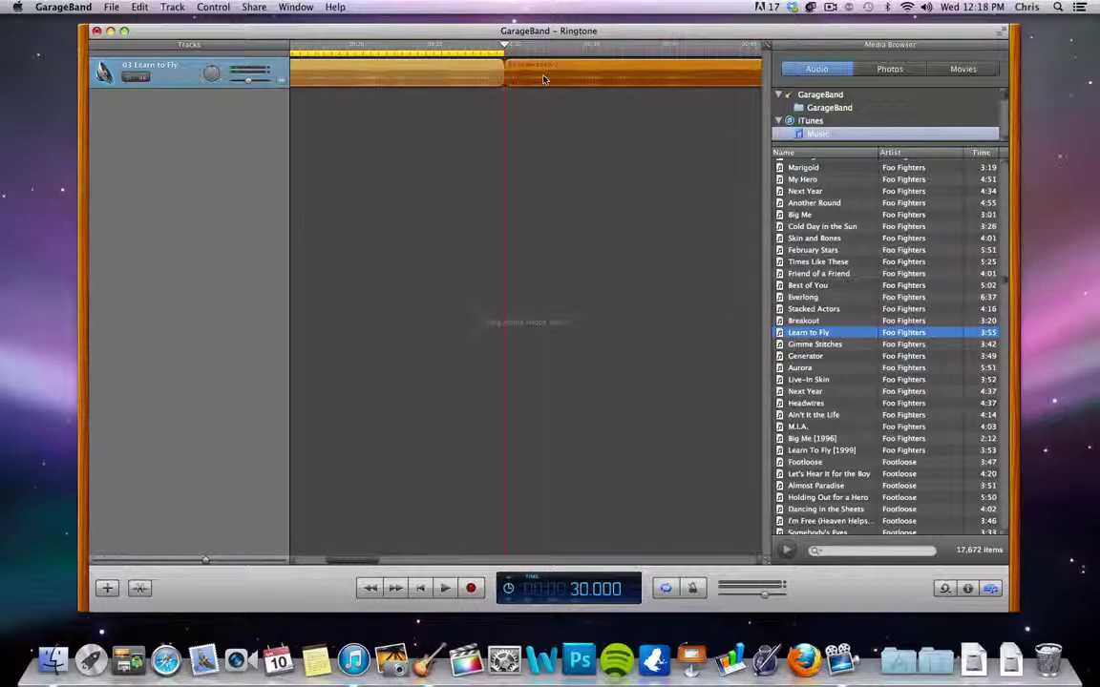
{"action": "key", "text": "Delete"}
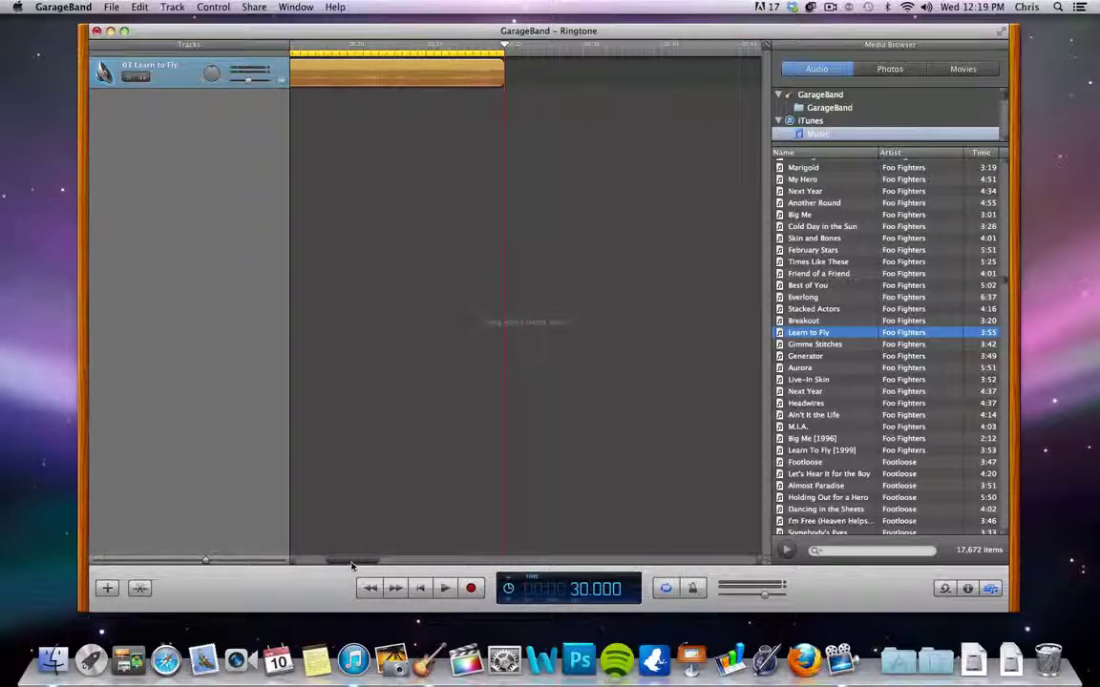
{"action": "left_click", "coordinate": [277, 560]}
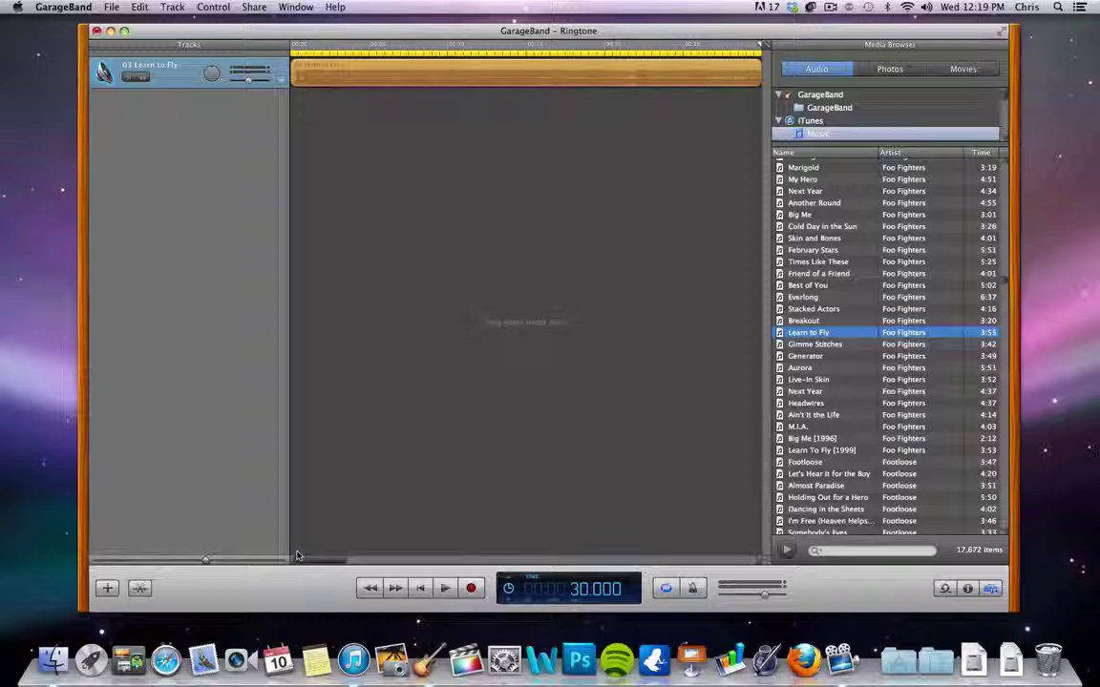
{"action": "key", "text": "Return"}
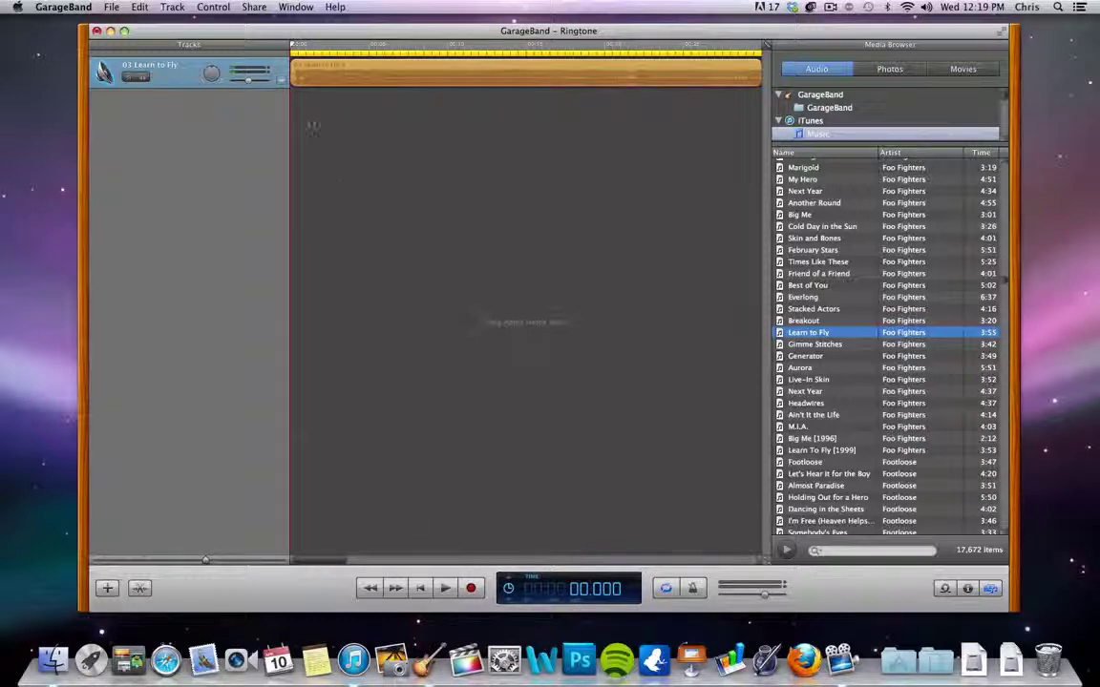
Send the project to iTunes as a ringtone, then pause its preview in Tones
{"action": "left_click", "coordinate": [254, 7]}
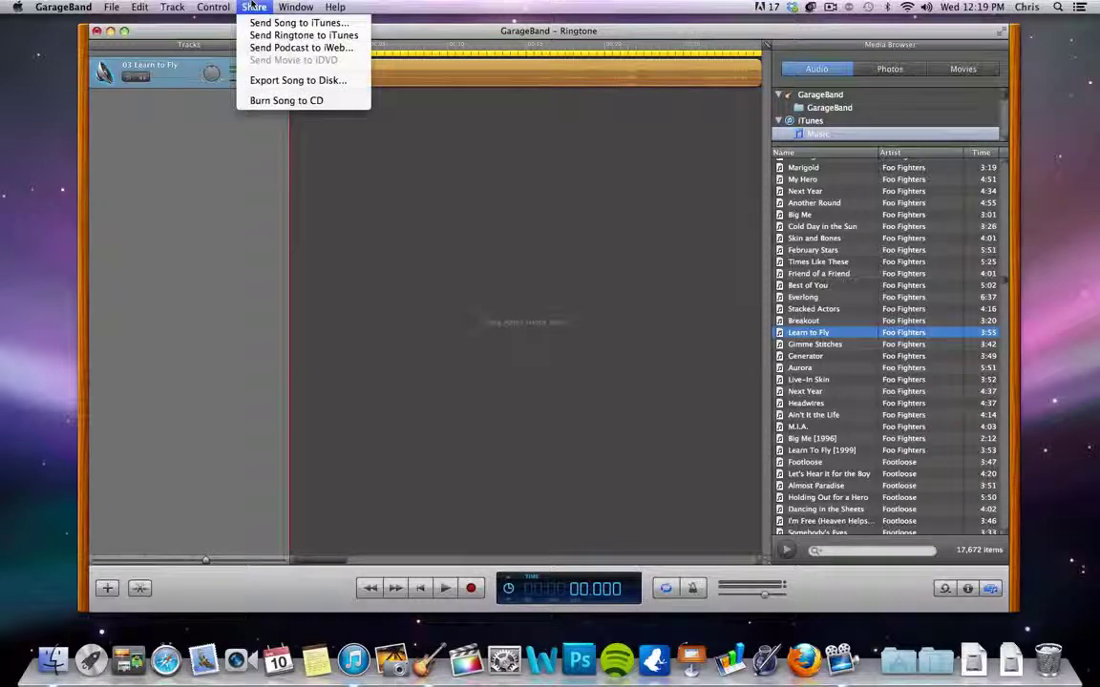
{"action": "left_click", "coordinate": [293, 36]}
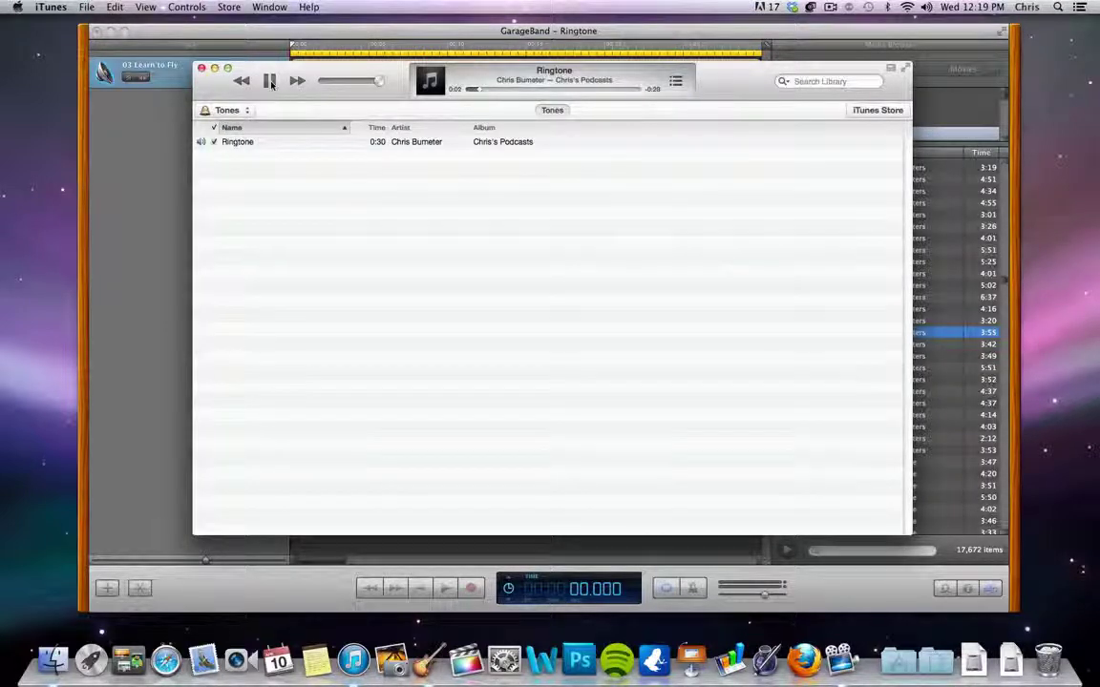
{"action": "key", "text": "XF86AudioLowerVolume"}
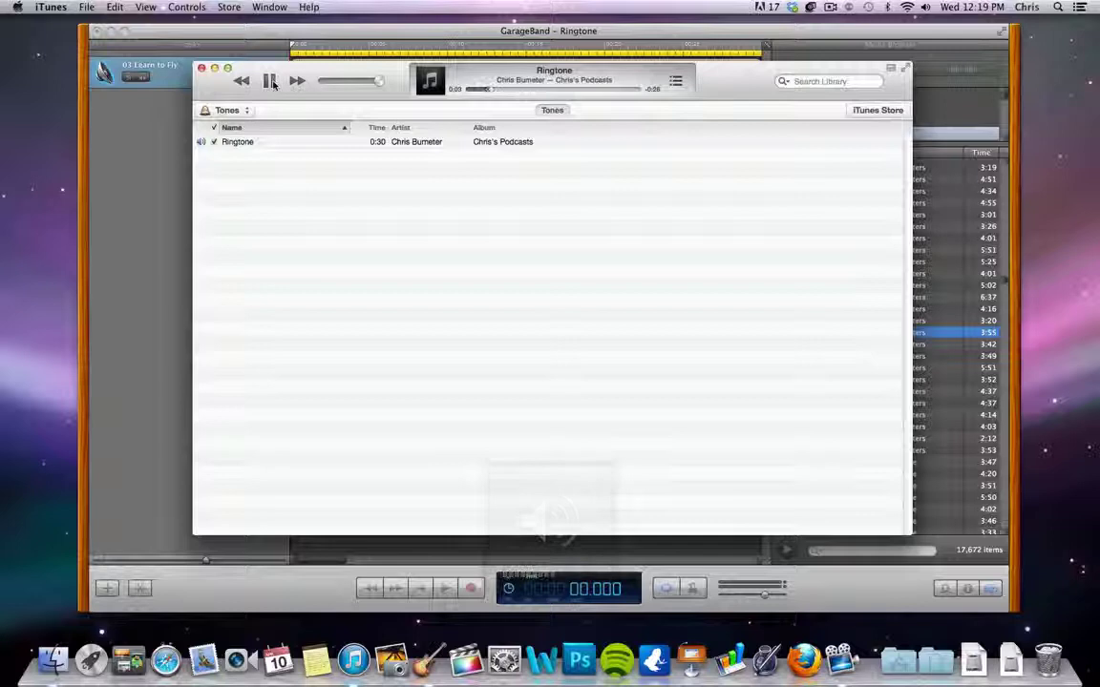
{"action": "left_click", "coordinate": [271, 81]}
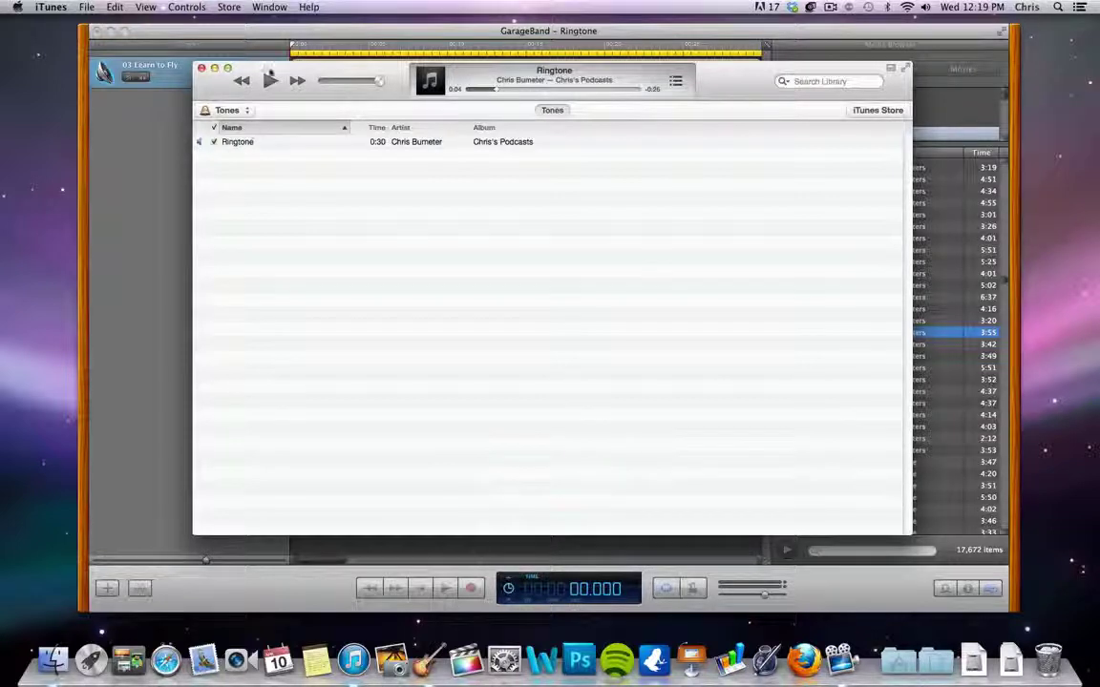
Lower the Learn to Fly track volume to -9.8 dB and re-send the ringtone to iTunes
{"action": "left_click", "coordinate": [253, 33]}
{"action": "mouse_move", "coordinate": [247, 84]}
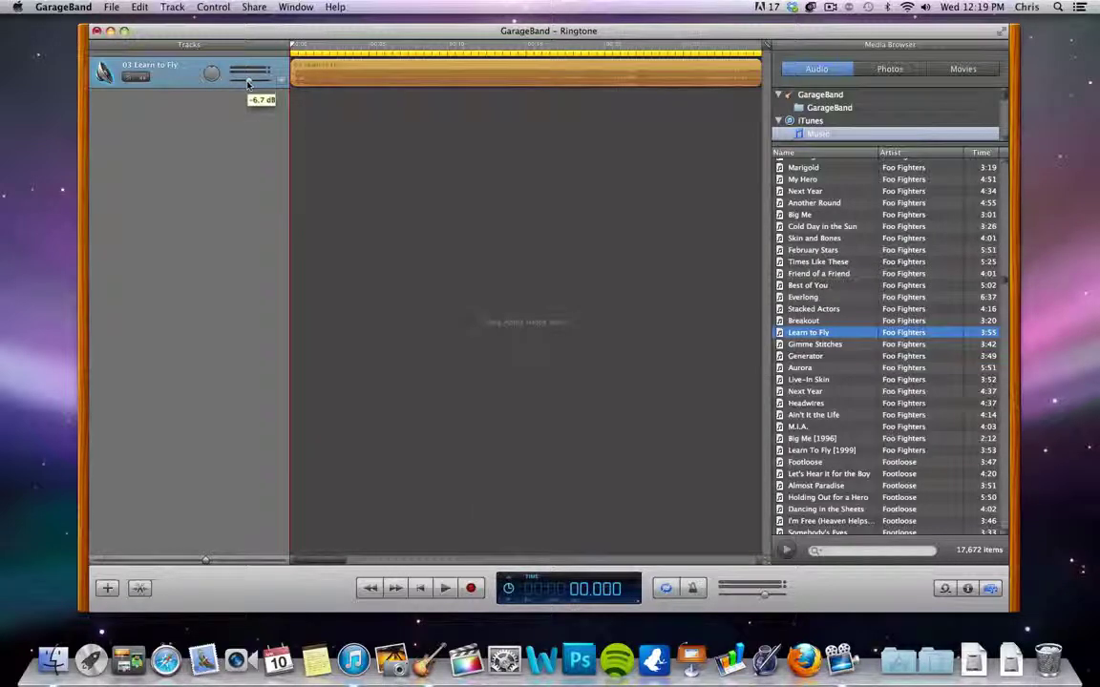
{"action": "left_click_drag", "start_coordinate": [247, 84], "coordinate": [245, 84]}
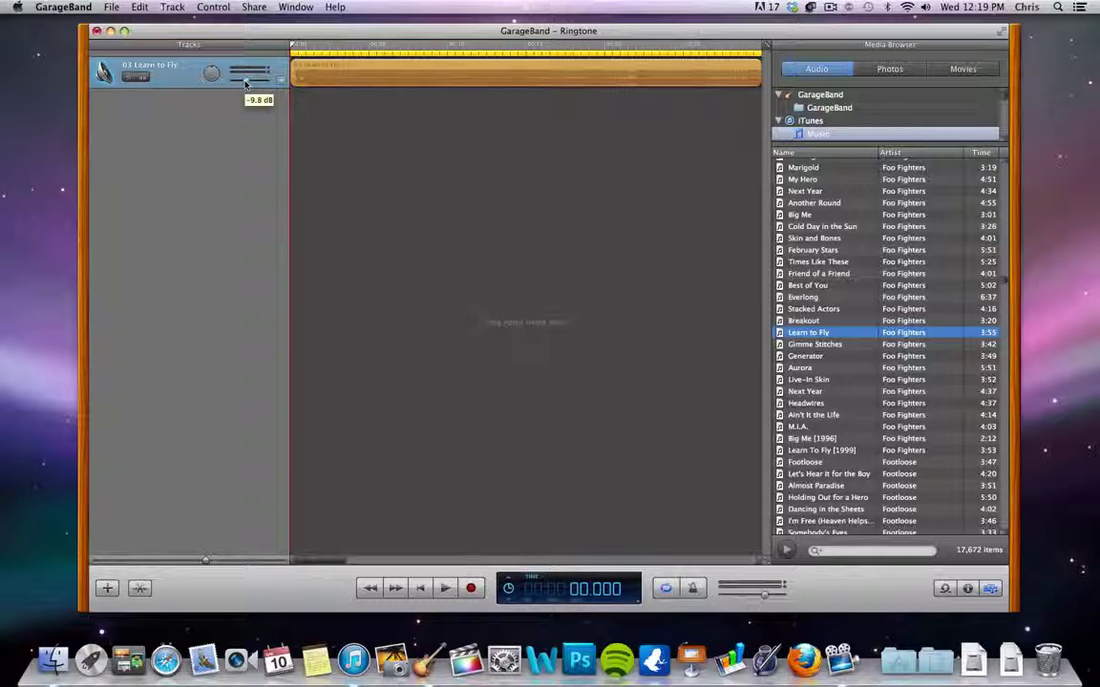
{"action": "left_click", "coordinate": [254, 7]}
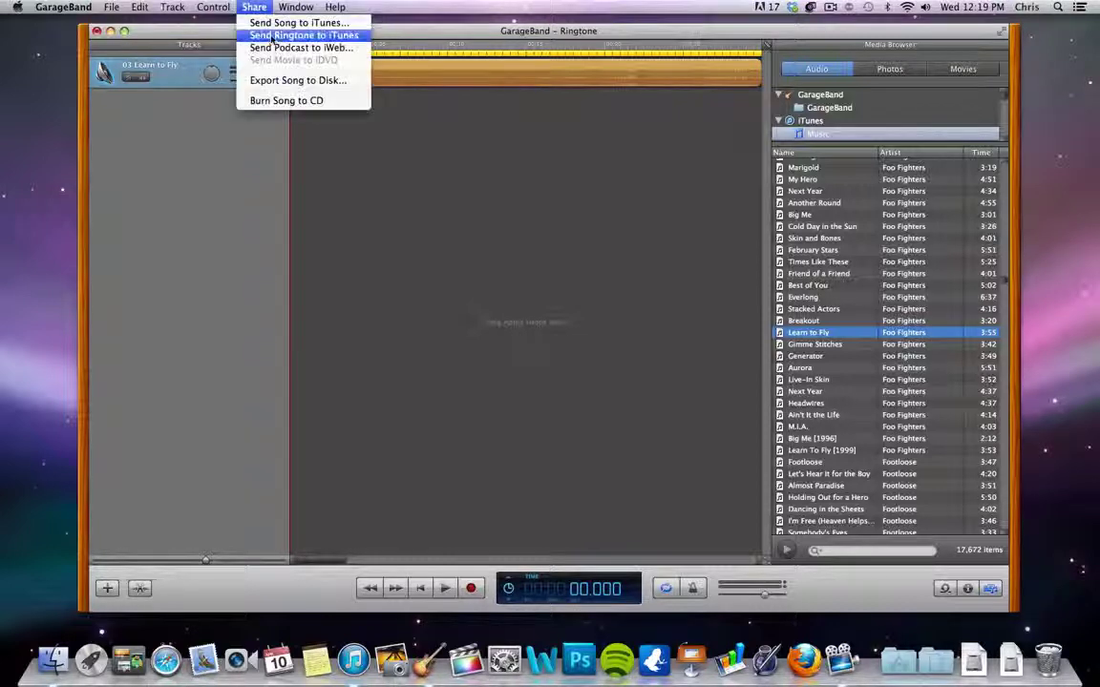
{"action": "left_click", "coordinate": [275, 35]}
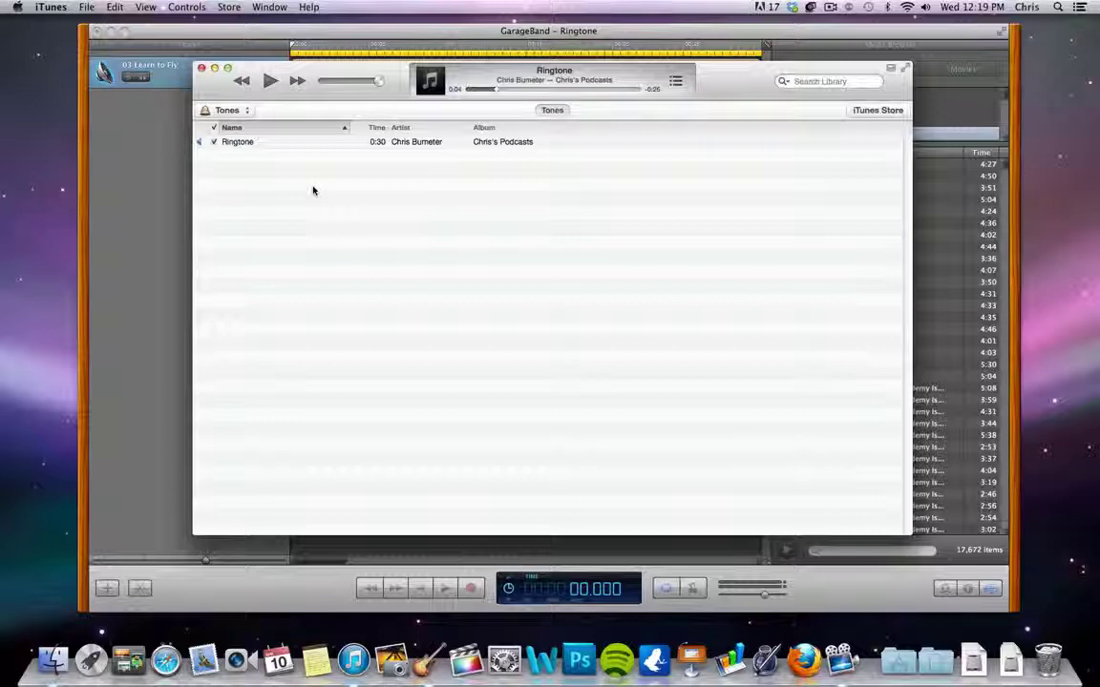
Pause playback and move the older duplicate Ringtone entry in Tones to the Trash
{"action": "left_click", "coordinate": [244, 157]}
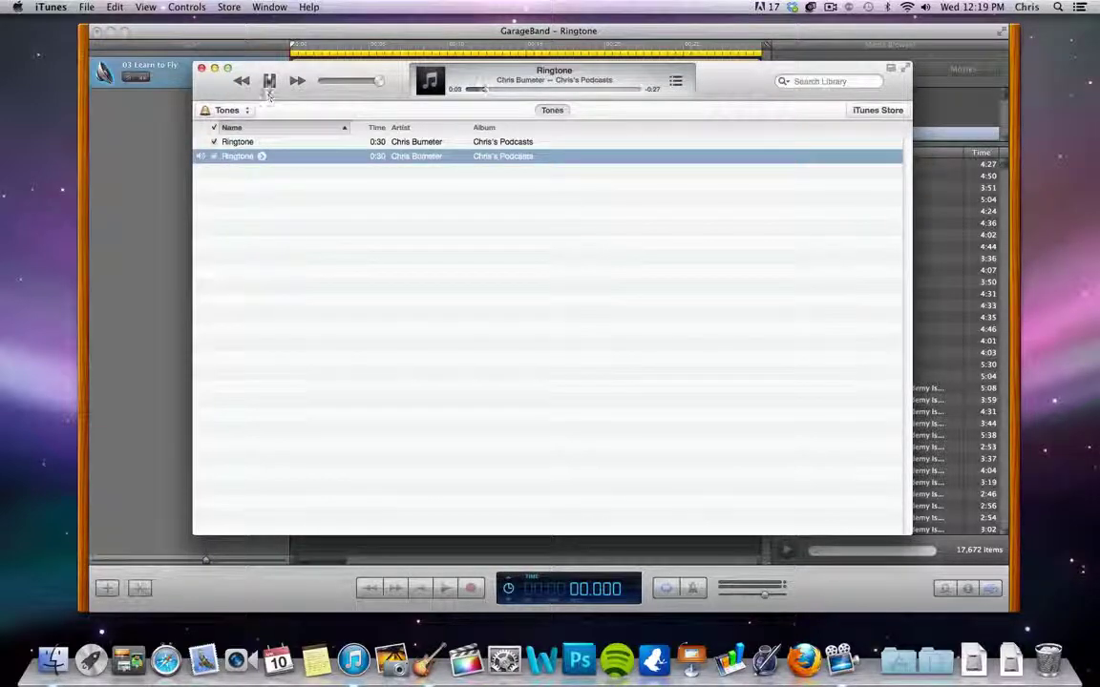
{"action": "left_click", "coordinate": [270, 86]}
{"action": "left_click", "coordinate": [235, 143]}
{"action": "key", "text": "Delete"}
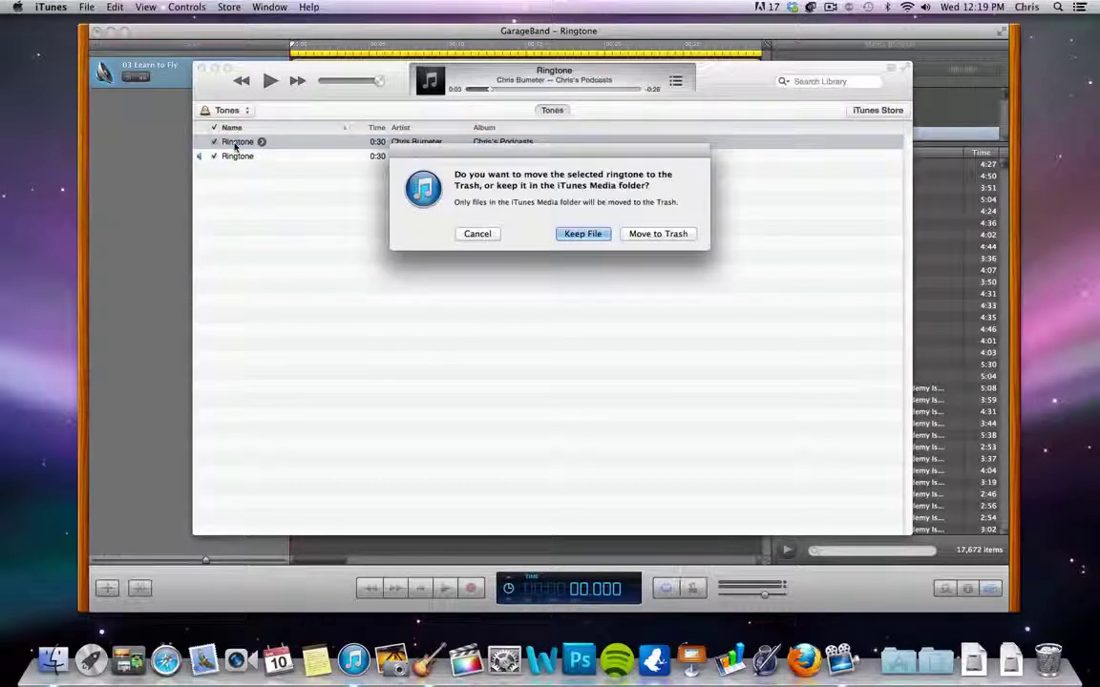
{"action": "left_click", "coordinate": [658, 233]}
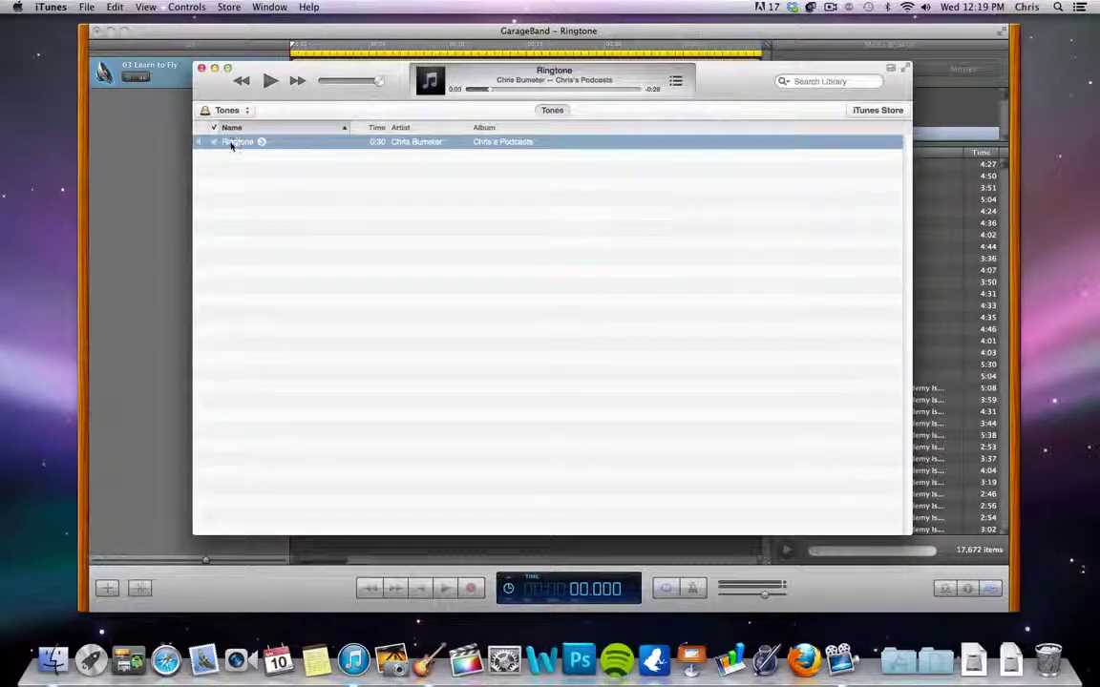
Rename the remaining 0:30 Ringtone to 'Learn To Fly'
{"action": "left_click", "coordinate": [233, 142]}
{"action": "key", "text": "BackSpace"}
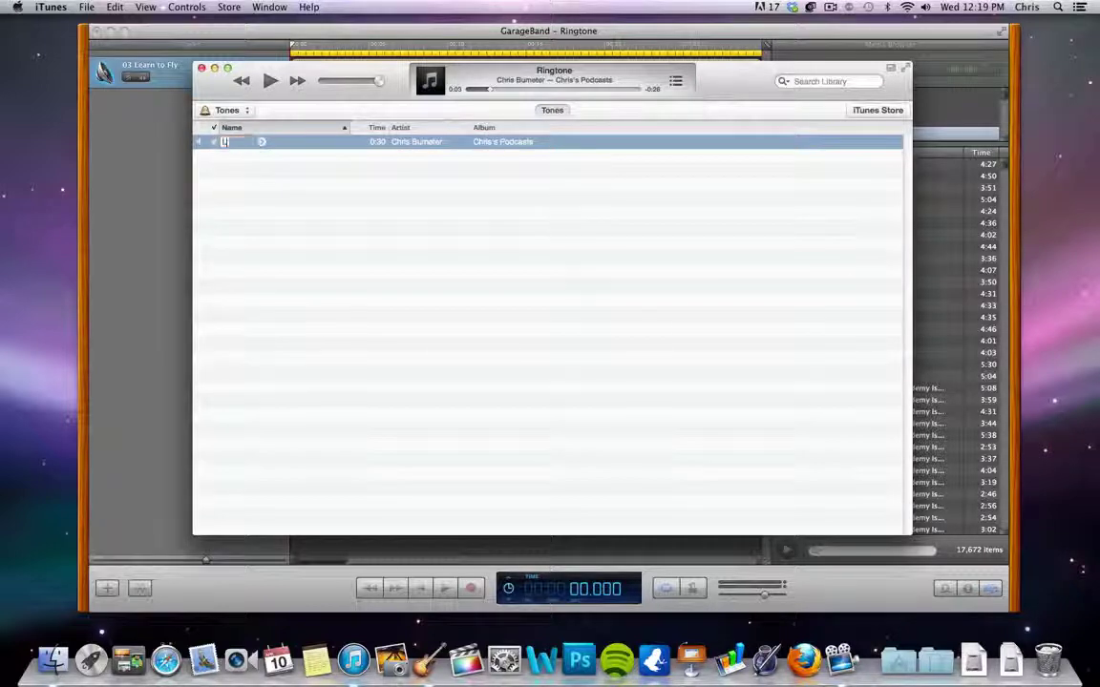
{"action": "type", "text": "Learn To Fly"}
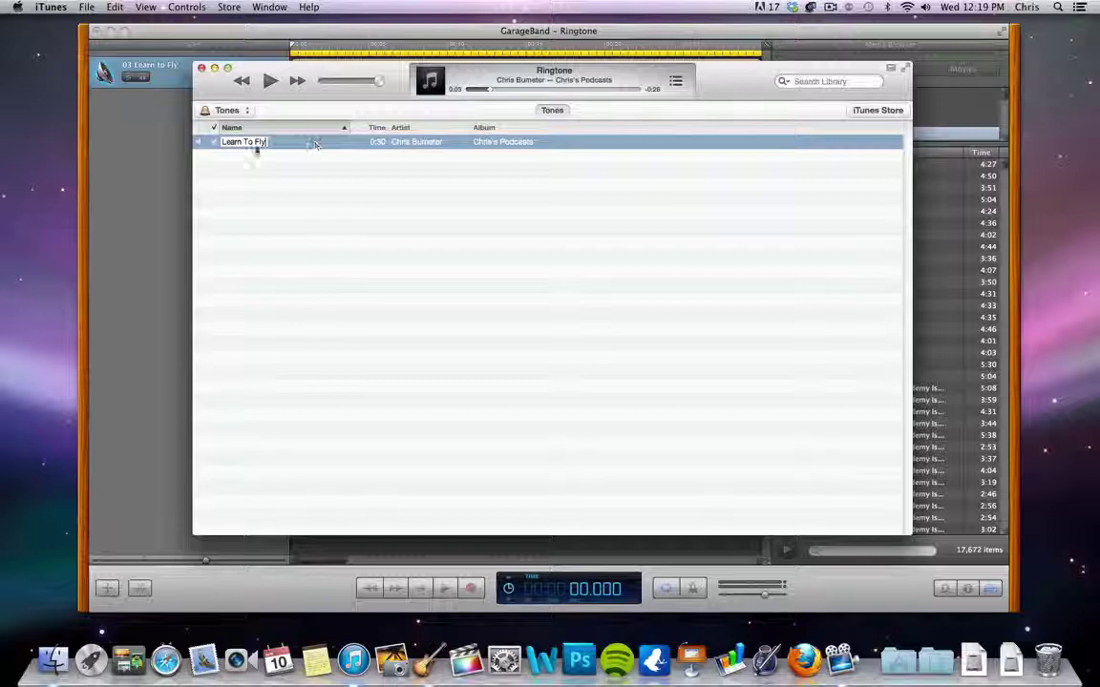
{"action": "left_click", "coordinate": [266, 151]}
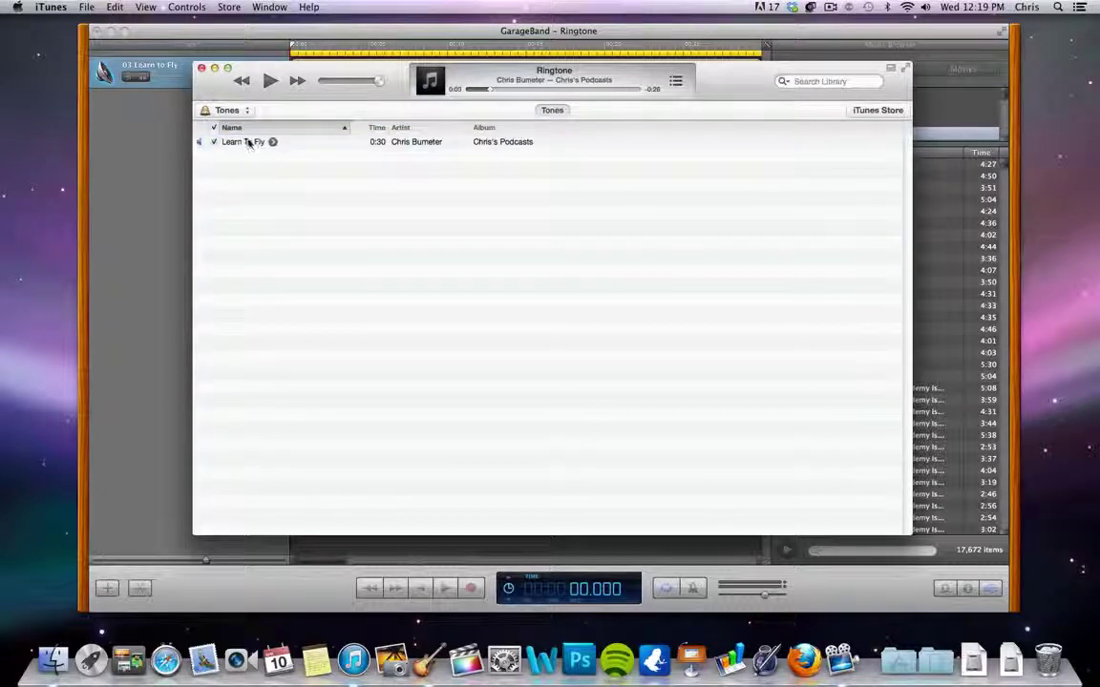
{"action": "left_click", "coordinate": [229, 110]}
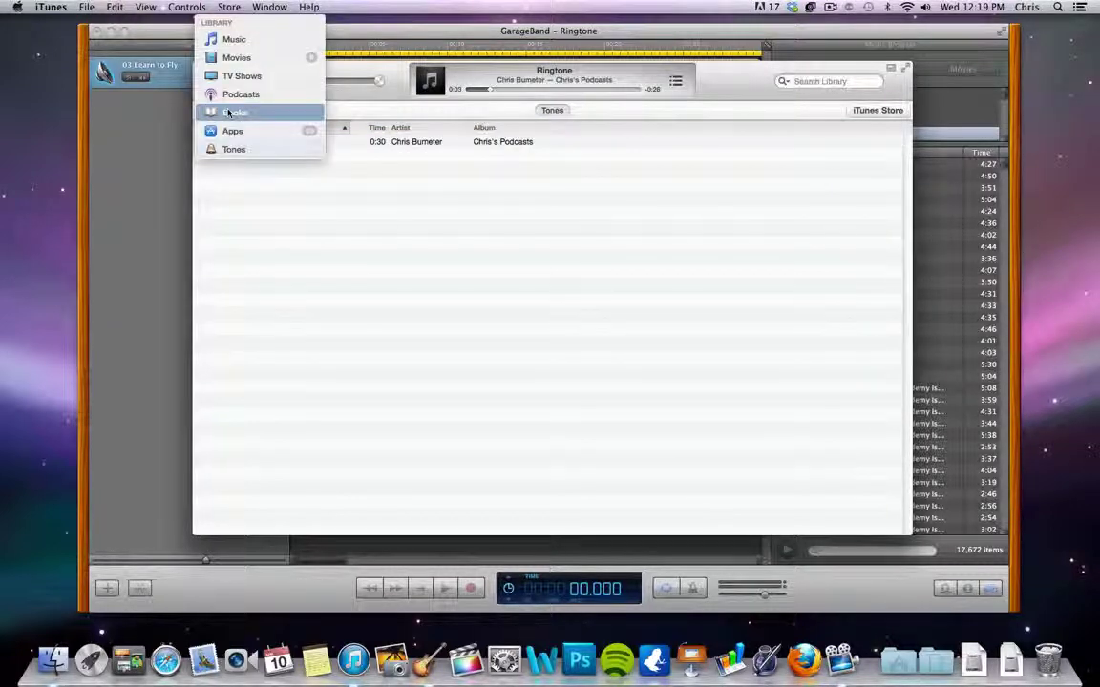
{"action": "left_click", "coordinate": [237, 39]}
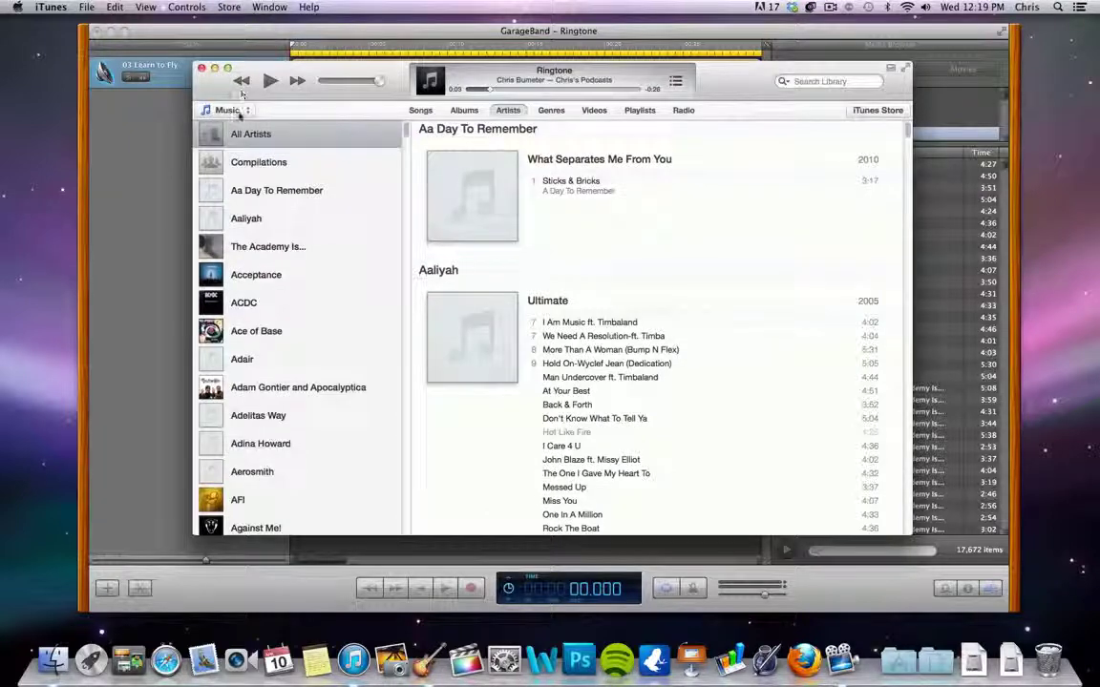
{"action": "left_click", "coordinate": [229, 111]}
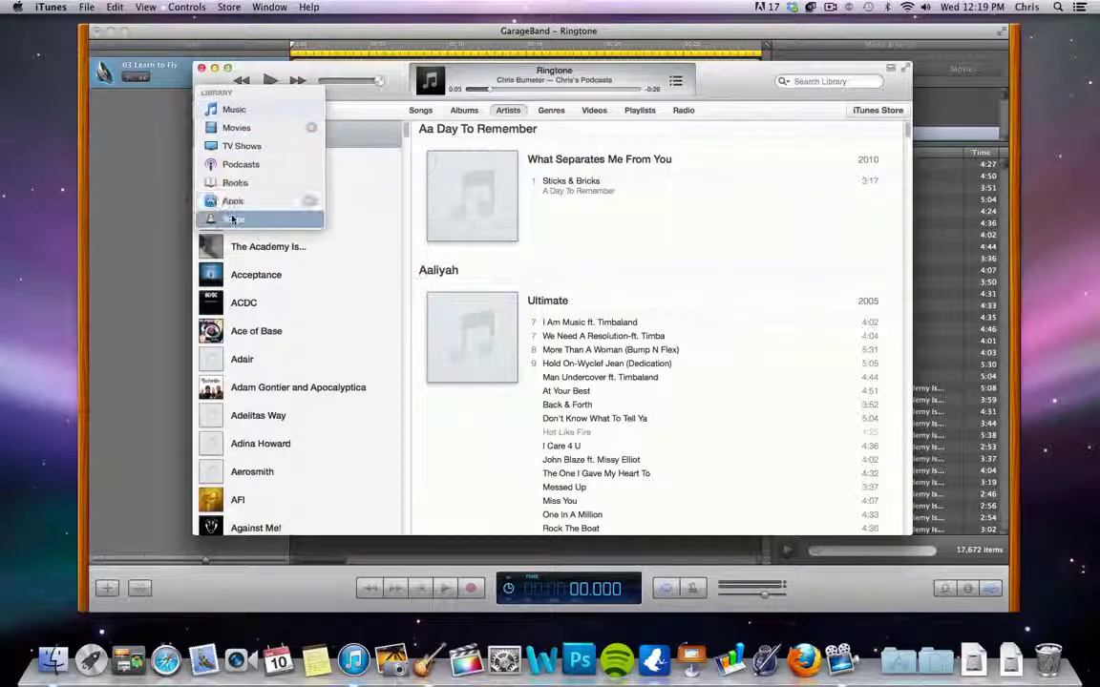
{"action": "left_click", "coordinate": [233, 218]}
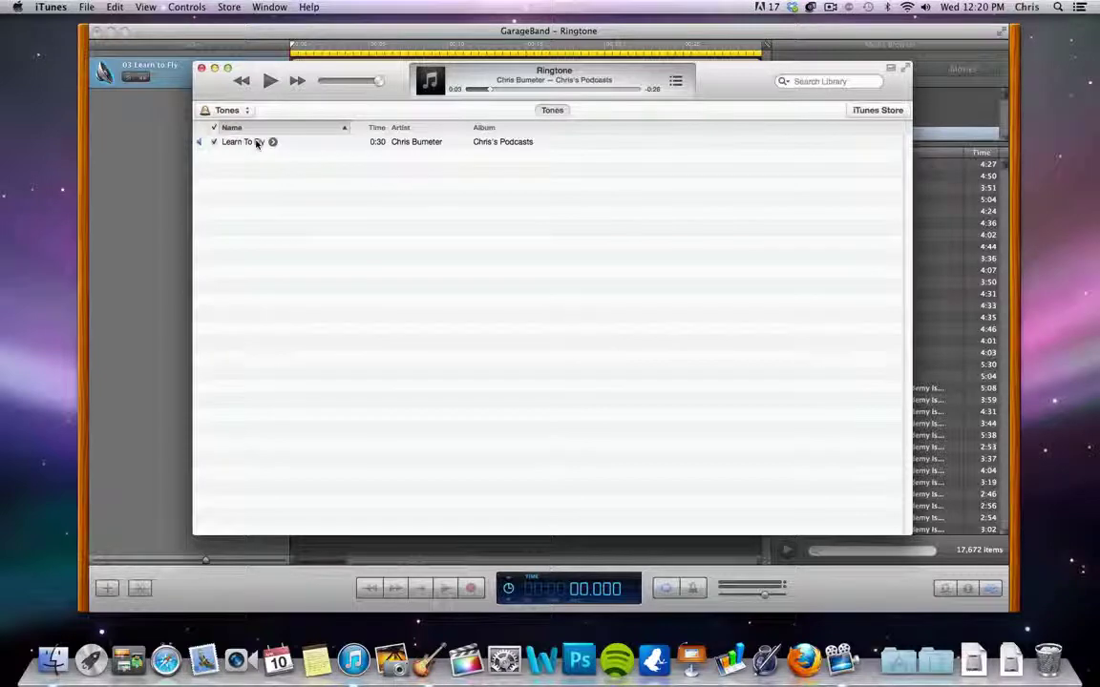
{"action": "left_click", "coordinate": [246, 141]}
{"action": "left_click", "coordinate": [253, 168]}
{"action": "left_click", "coordinate": [247, 142]}
{"action": "left_click", "coordinate": [253, 208]}
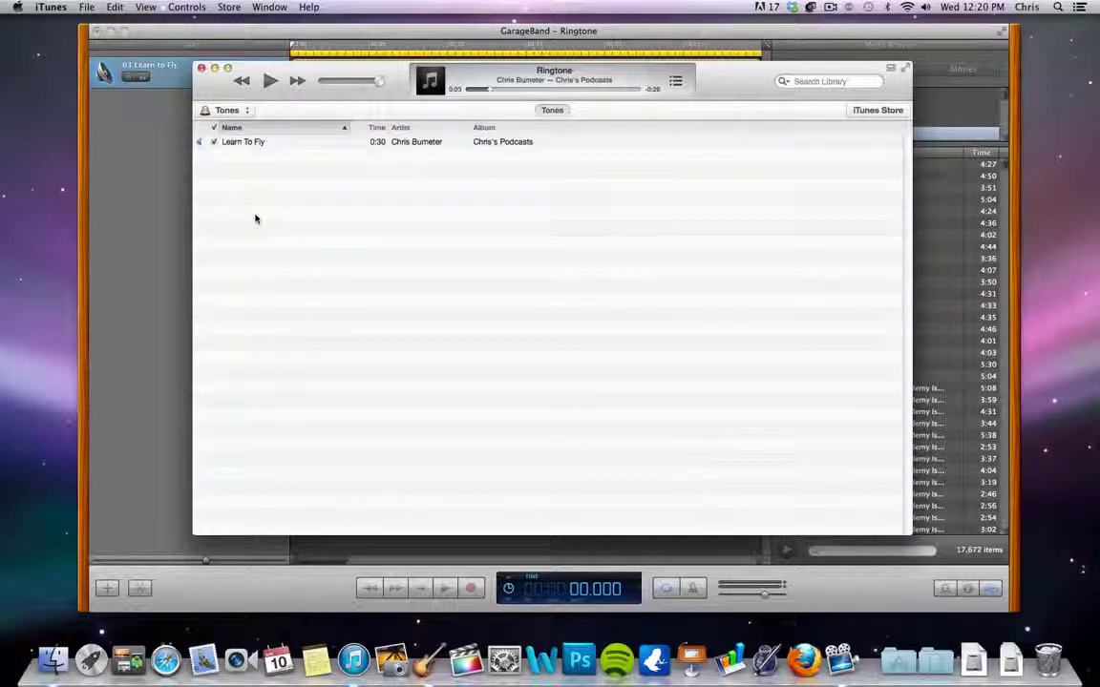